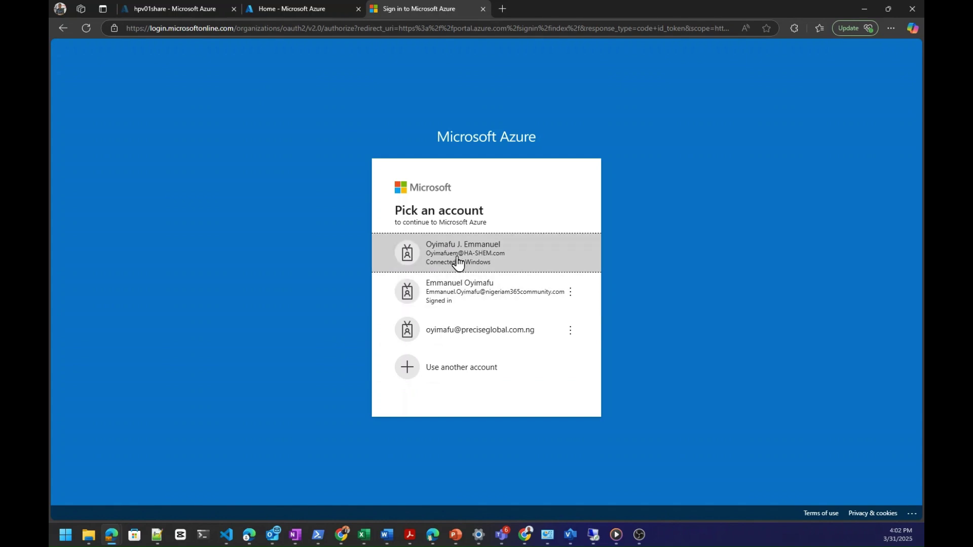
Sign in with the work account, confirming identity with the text-message verification code
{"action": "left_click", "coordinate": [458, 262]}
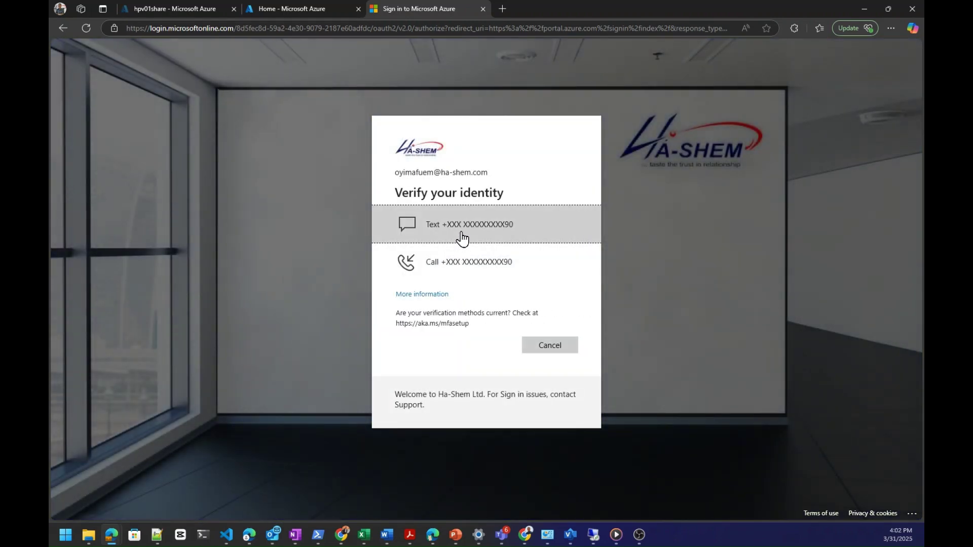
{"action": "left_click", "coordinate": [449, 231]}
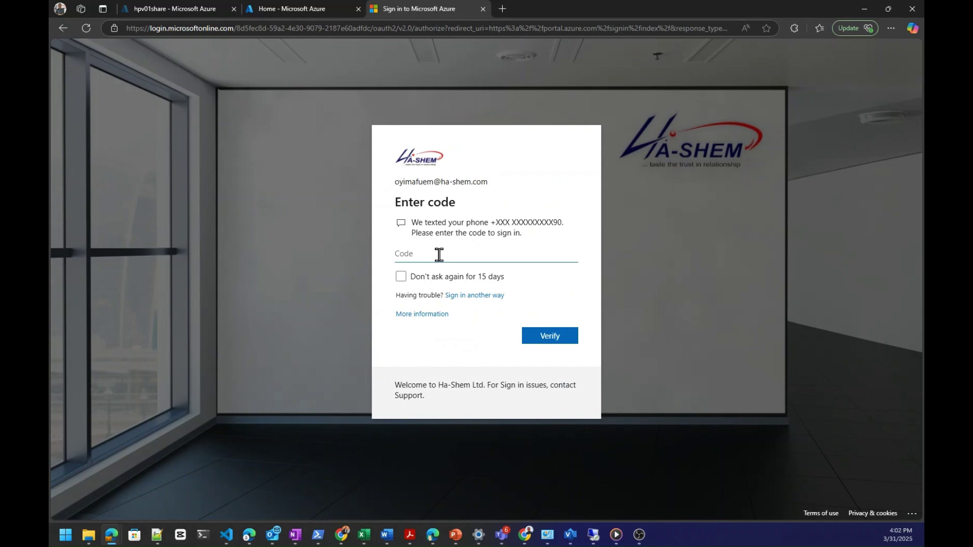
{"action": "left_click", "coordinate": [536, 337]}
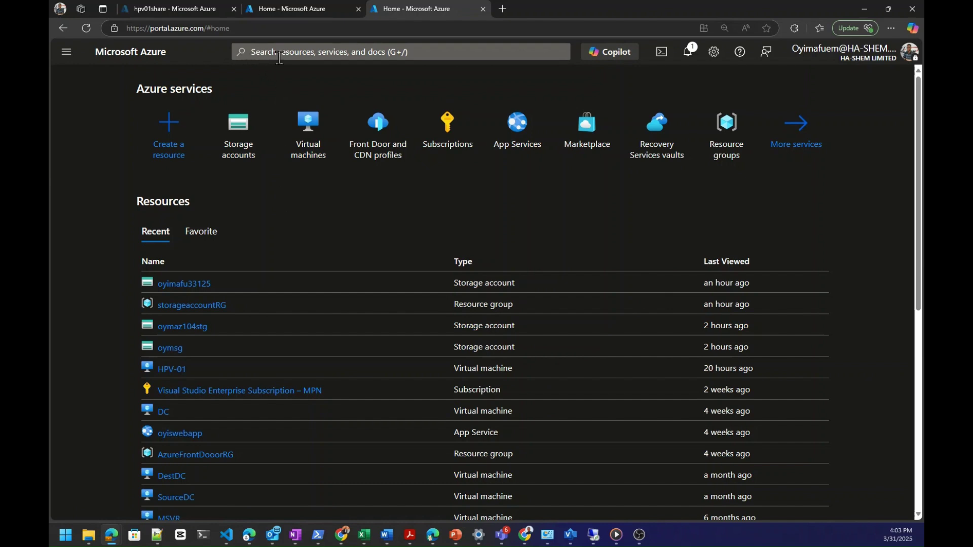
Search the portal for 'storage' and open the Storage accounts service
{"action": "left_click", "coordinate": [354, 57]}
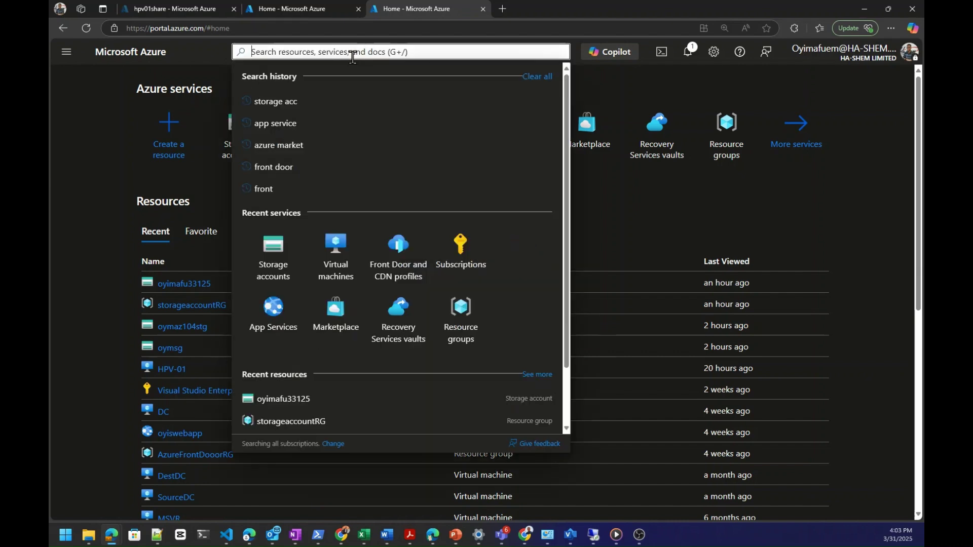
{"action": "type", "text": "storage"}
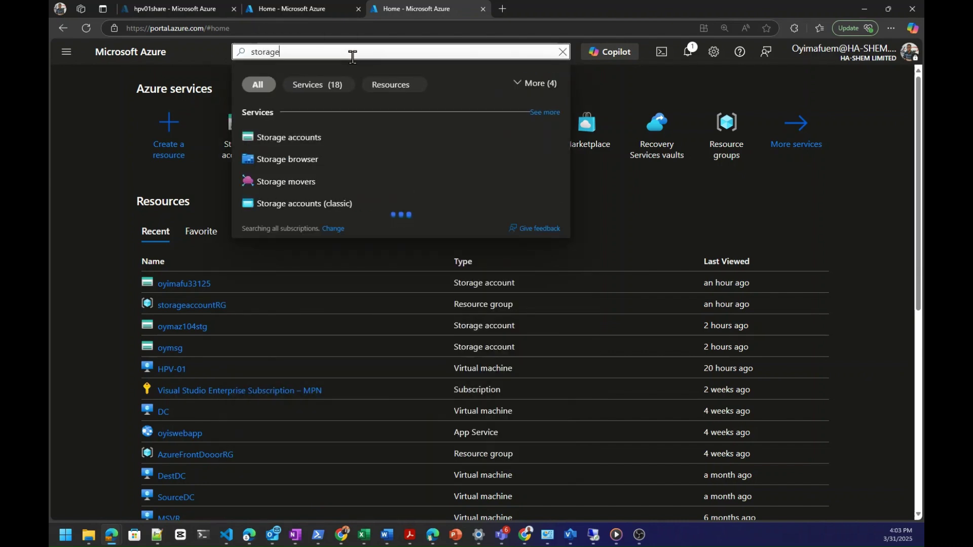
{"action": "left_click", "coordinate": [298, 138]}
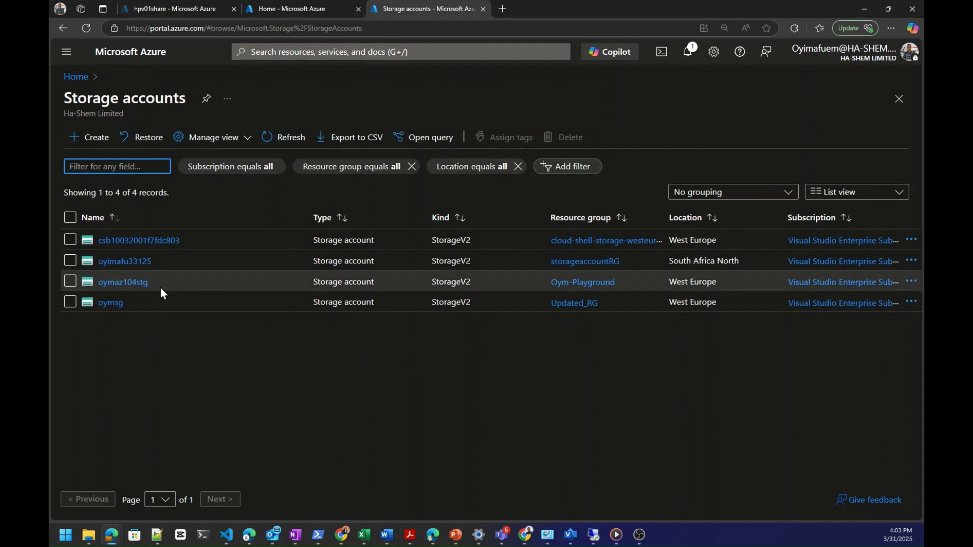
Begin a new storage account and create resource group traningonstorageaccountRG for it
{"action": "left_click", "coordinate": [97, 147]}
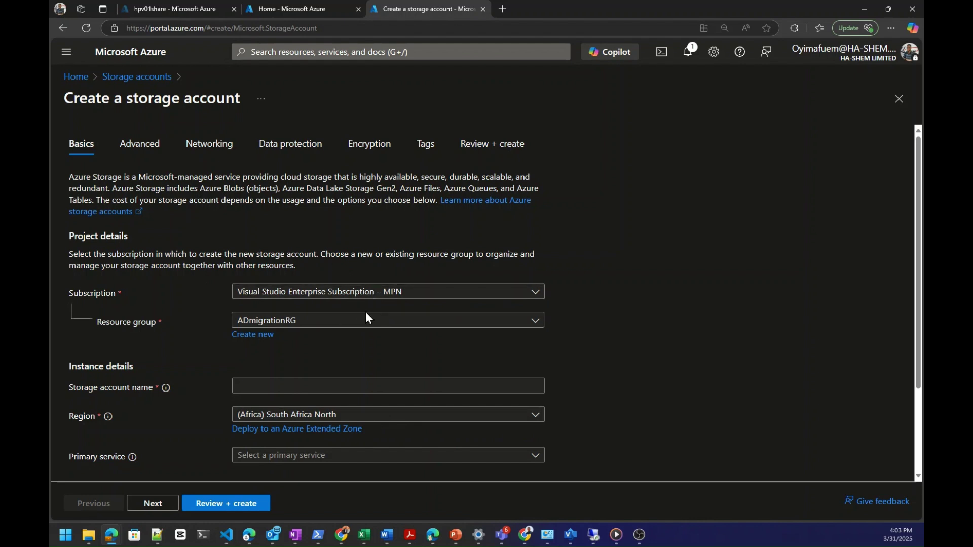
{"action": "left_click", "coordinate": [332, 327]}
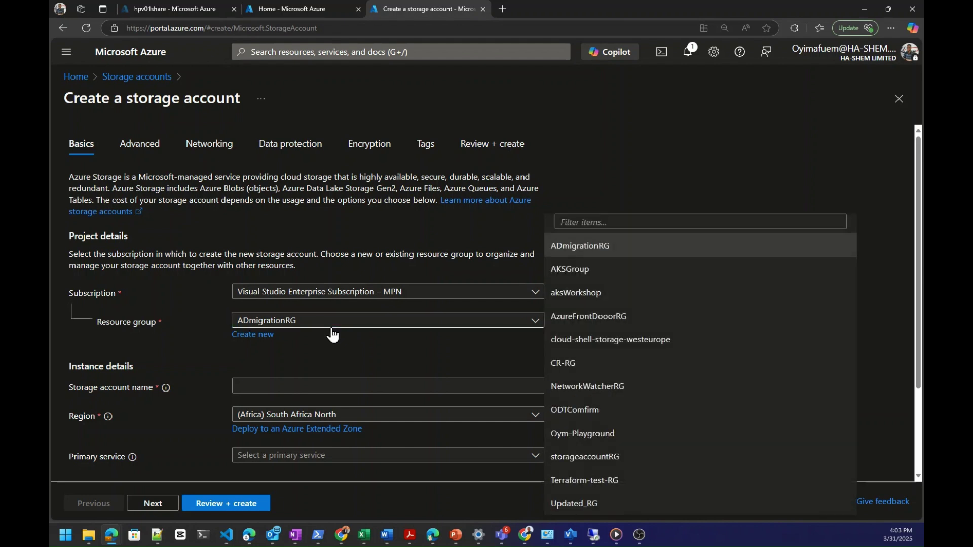
{"action": "left_click", "coordinate": [332, 328]}
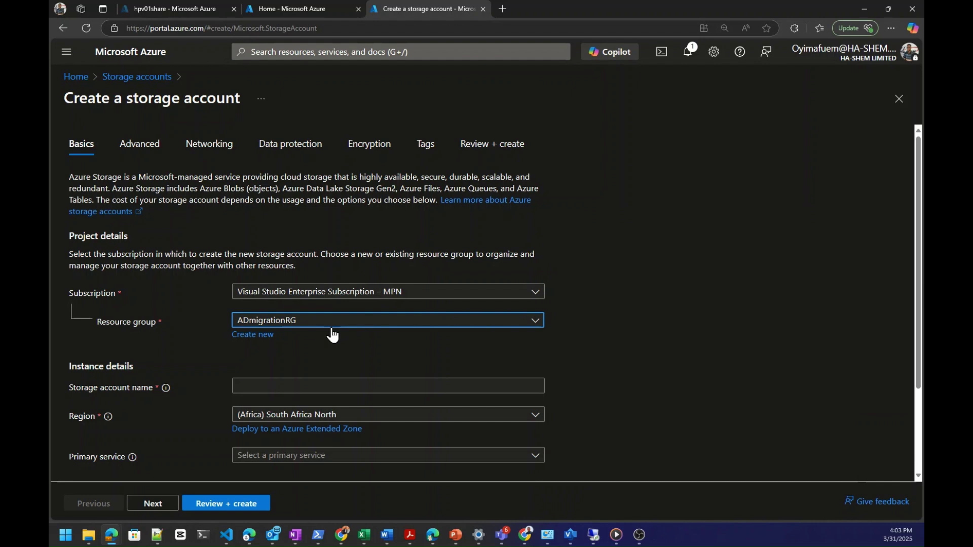
{"action": "left_click", "coordinate": [268, 340]}
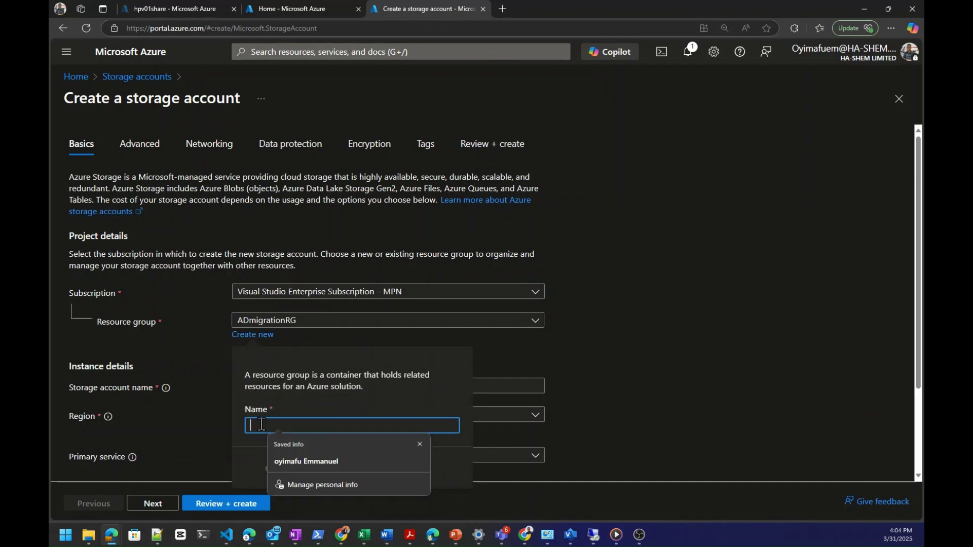
{"action": "type", "text": "training"}
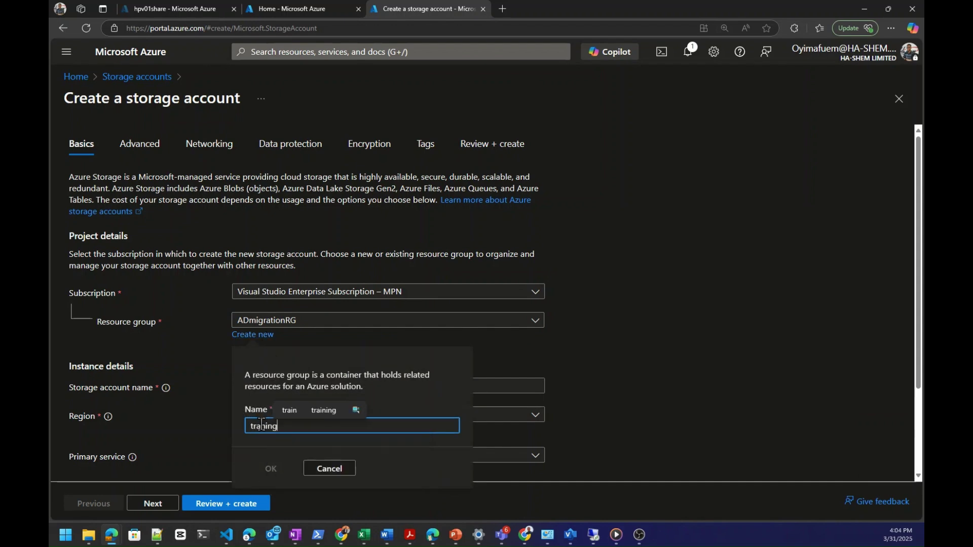
{"action": "type", "text": "ons"}
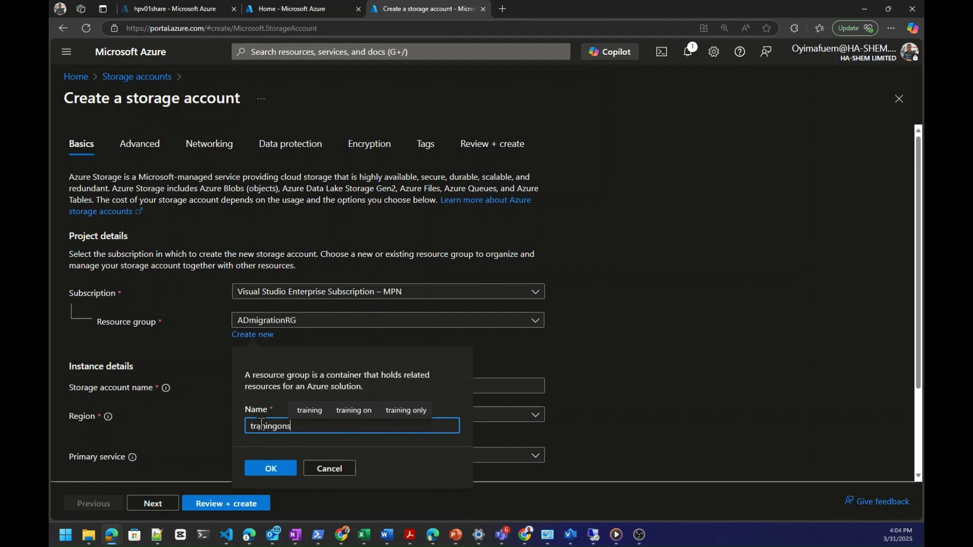
{"action": "type", "text": "torageacc"}
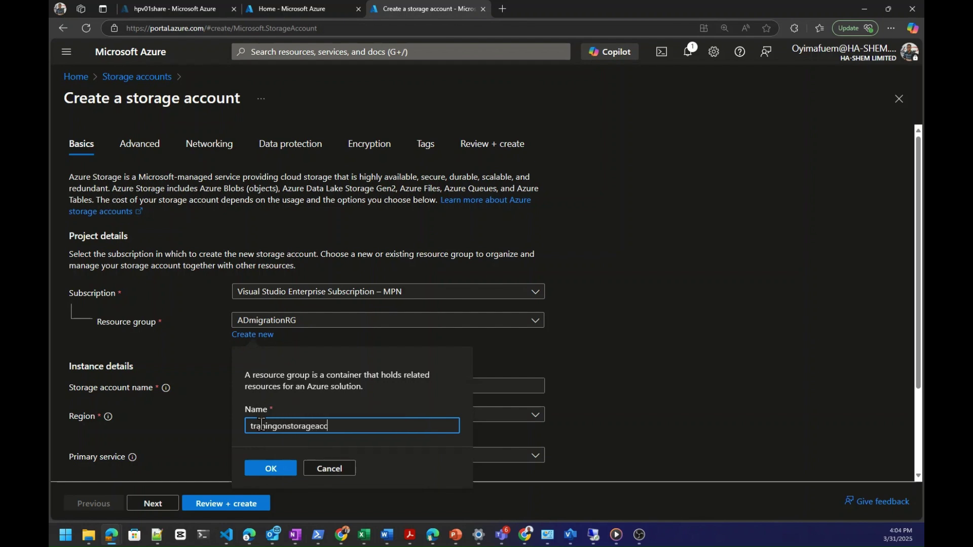
{"action": "type", "text": "ountRD"}
{"action": "left_click", "coordinate": [271, 466]}
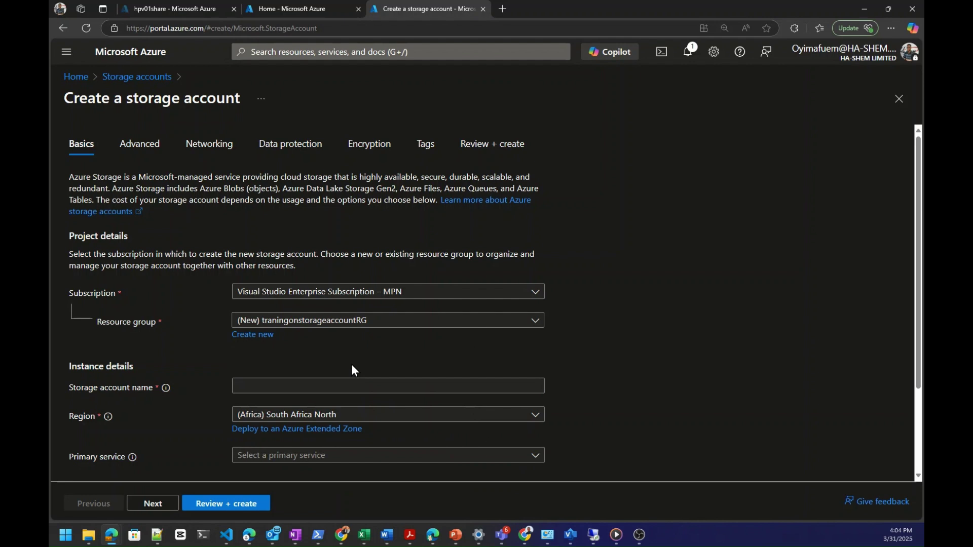
Enter a unique name for the new storage account
{"action": "scroll", "coordinate": [353, 370], "scroll_direction": "down", "scroll_amount": 1}
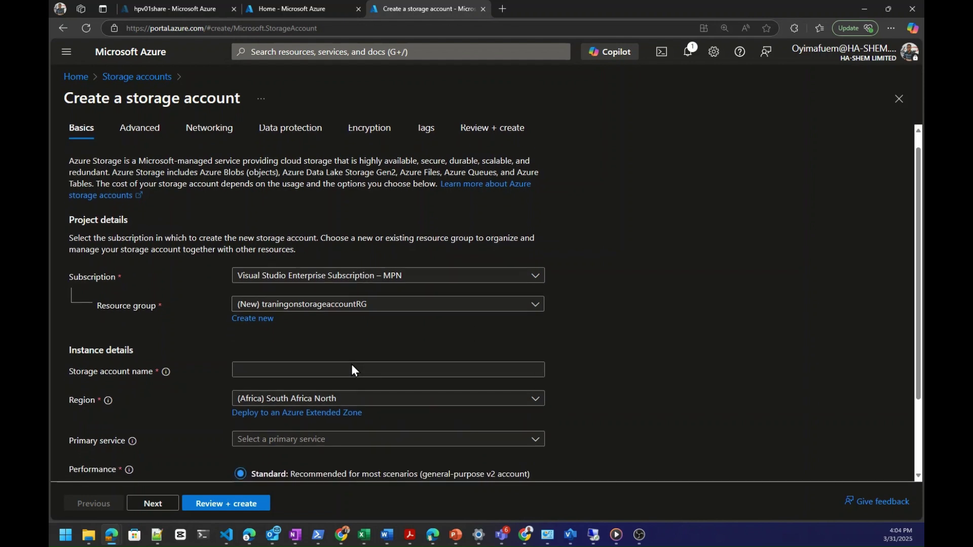
{"action": "left_click", "coordinate": [350, 368]}
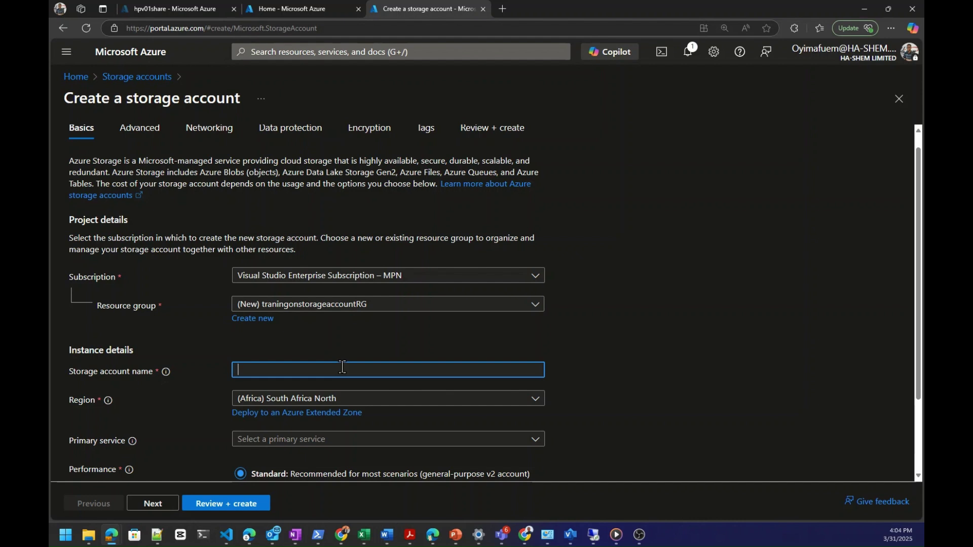
{"action": "type", "text": "oyimafu"}
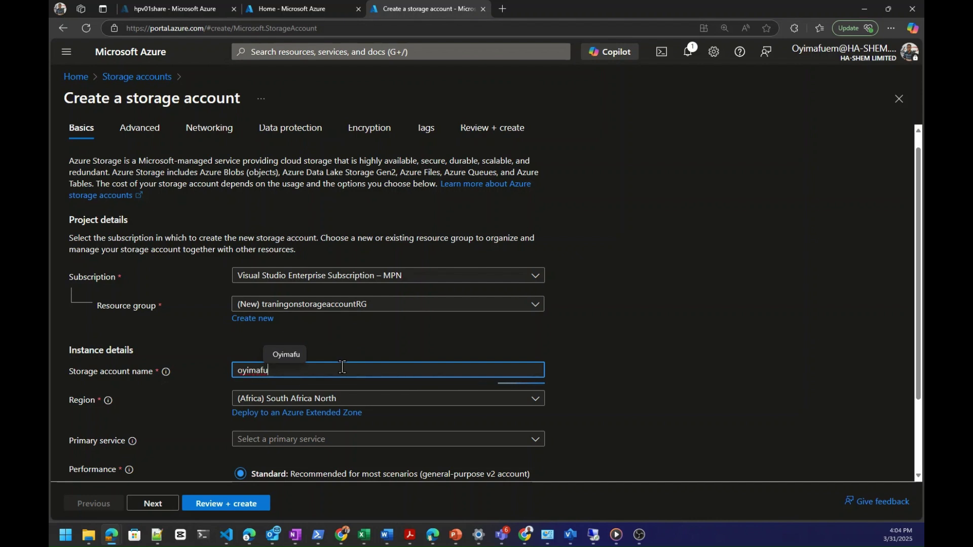
{"action": "type", "text": "4"}
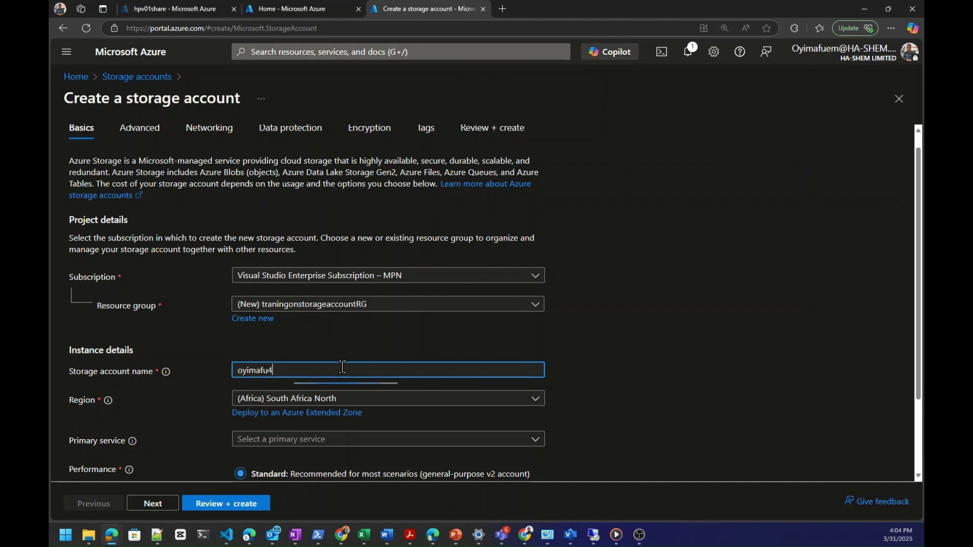
{"action": "type", "text": "06"}
{"action": "key", "text": "BackSpace"}
{"action": "type", "text": "3132025"}
Keep (Africa) South Africa North as the storage account's region
{"action": "scroll", "coordinate": [415, 352], "scroll_direction": "down", "scroll_amount": 1}
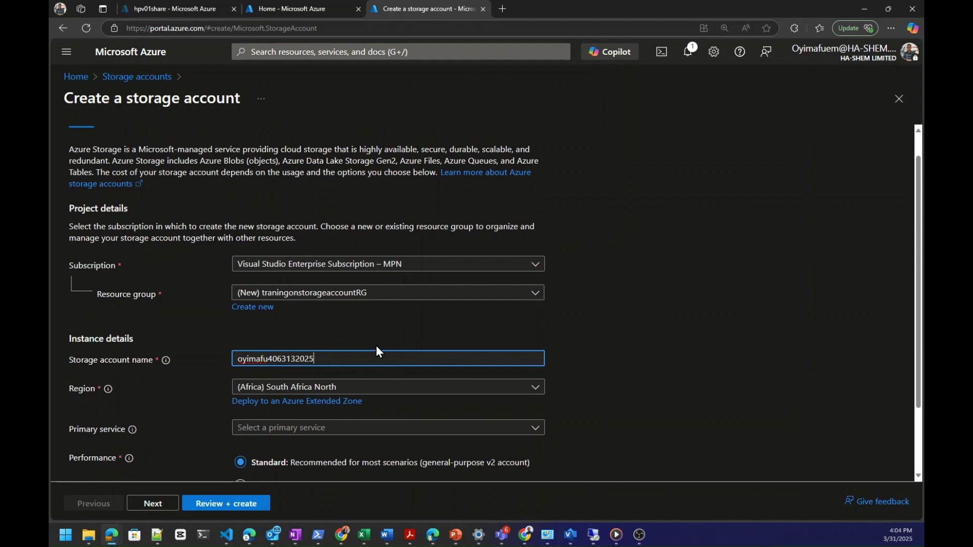
{"action": "scroll", "coordinate": [439, 372], "scroll_direction": "down", "scroll_amount": 1}
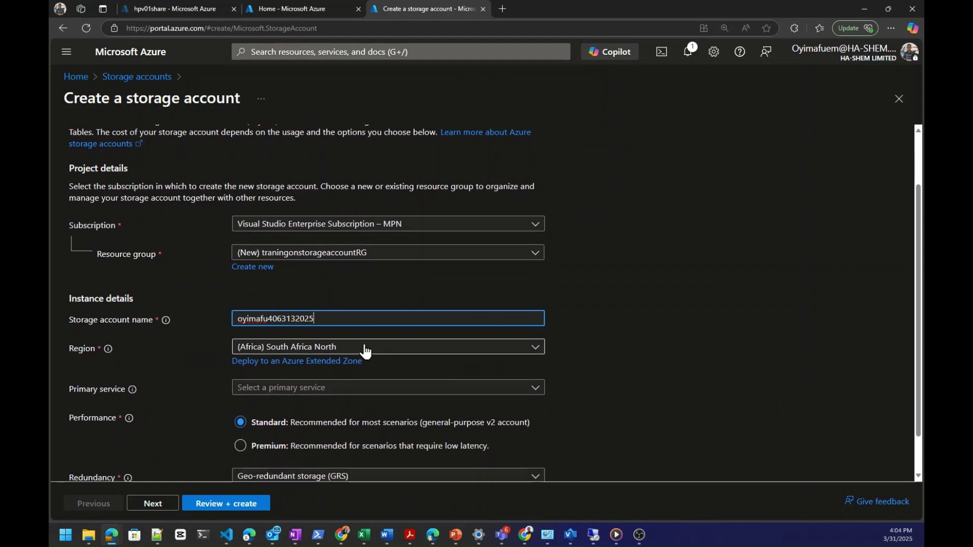
{"action": "left_click", "coordinate": [340, 355]}
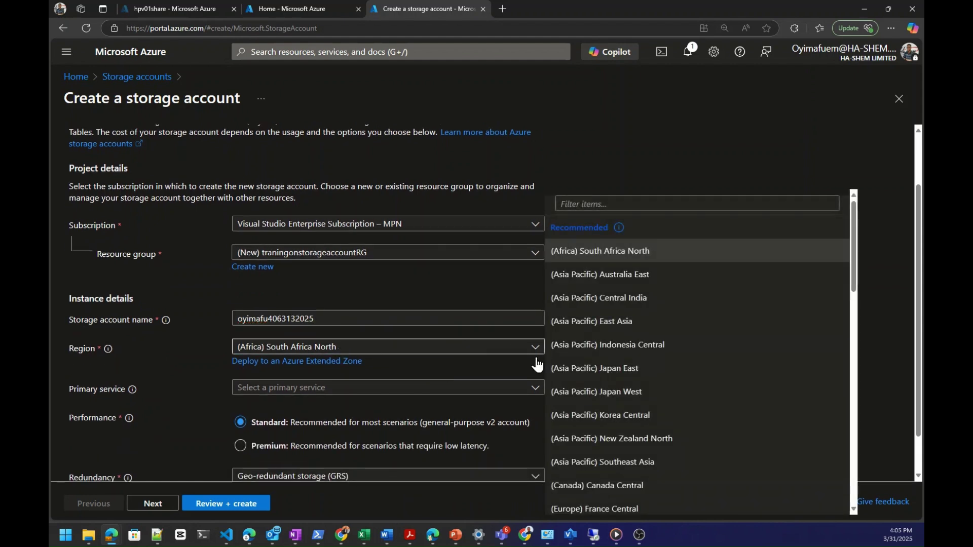
{"action": "scroll", "coordinate": [604, 430], "scroll_direction": "down", "scroll_amount": 8}
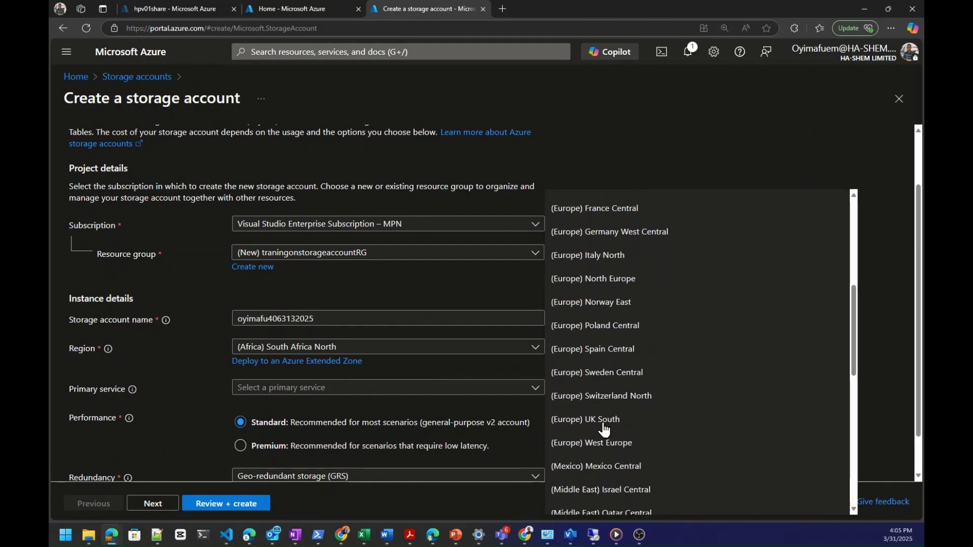
{"action": "scroll", "coordinate": [604, 430], "scroll_direction": "down", "scroll_amount": 5}
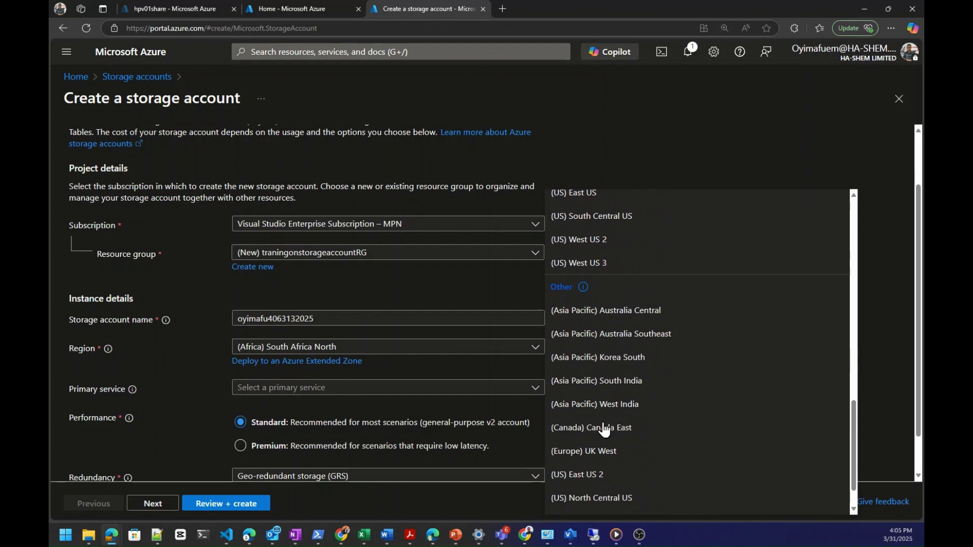
{"action": "scroll", "coordinate": [604, 430], "scroll_direction": "up", "scroll_amount": 15}
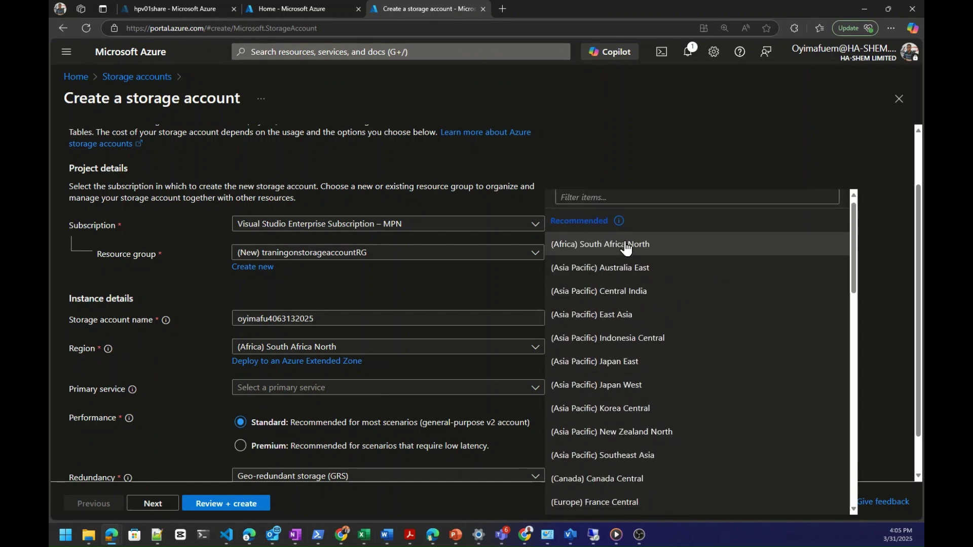
{"action": "left_click", "coordinate": [627, 247]}
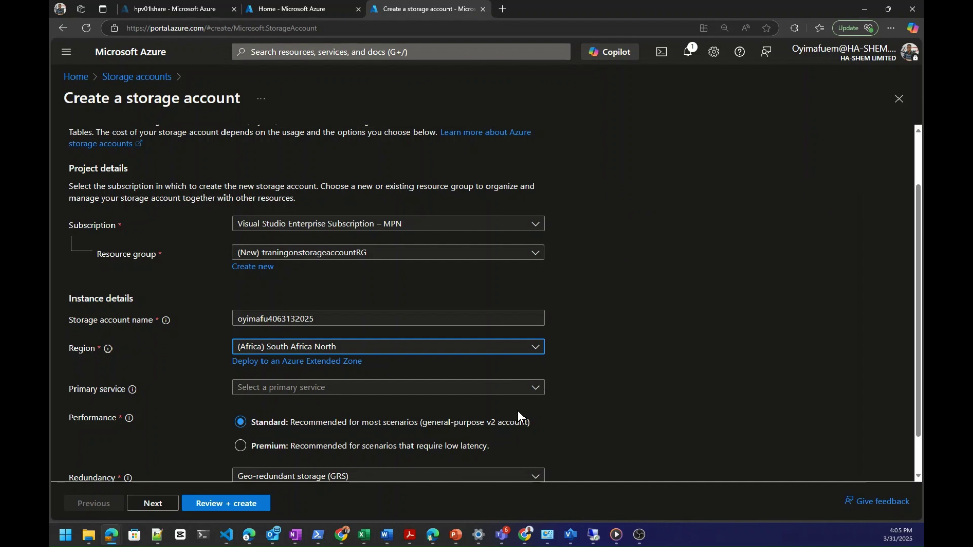
{"action": "scroll", "coordinate": [518, 411], "scroll_direction": "down", "scroll_amount": 1}
Choose Azure Blob Storage or Azure Data Lake Storage Gen 2 as the primary service
{"action": "left_click", "coordinate": [528, 377]}
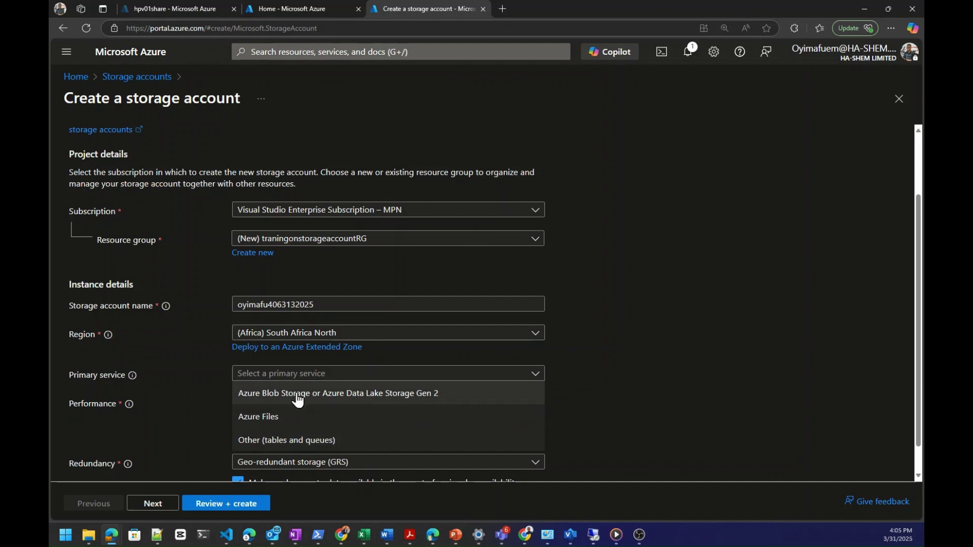
{"action": "left_click", "coordinate": [423, 399]}
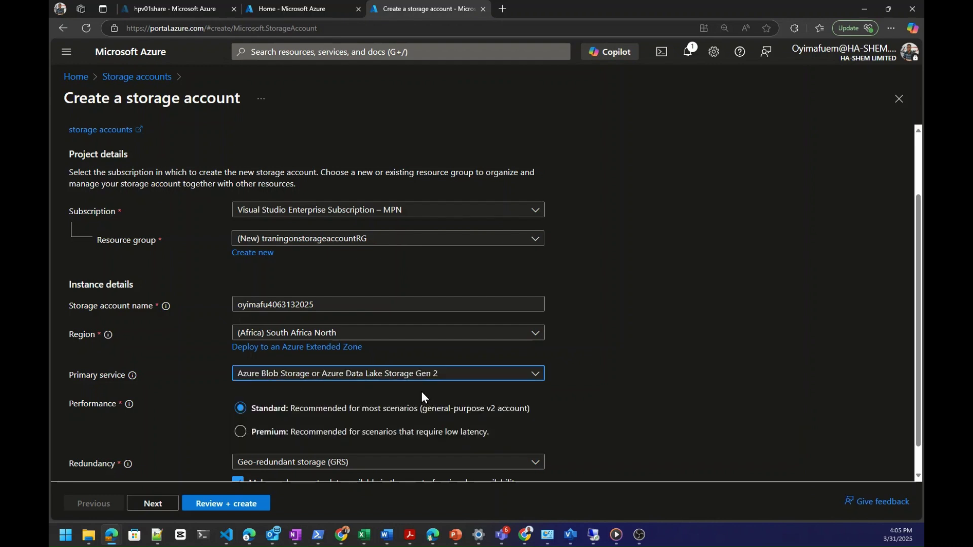
{"action": "scroll", "coordinate": [412, 393], "scroll_direction": "down", "scroll_amount": 1}
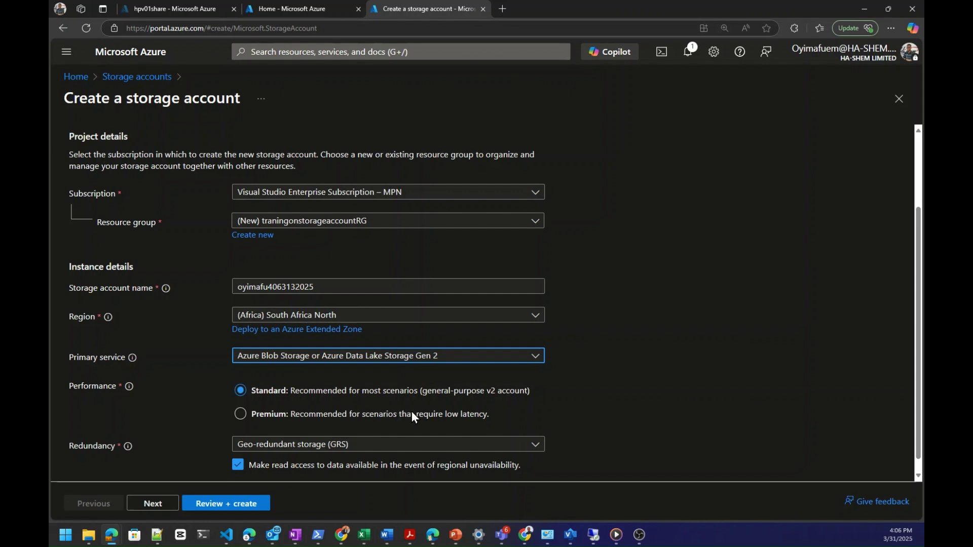
{"action": "scroll", "coordinate": [412, 414], "scroll_direction": "down", "scroll_amount": 1}
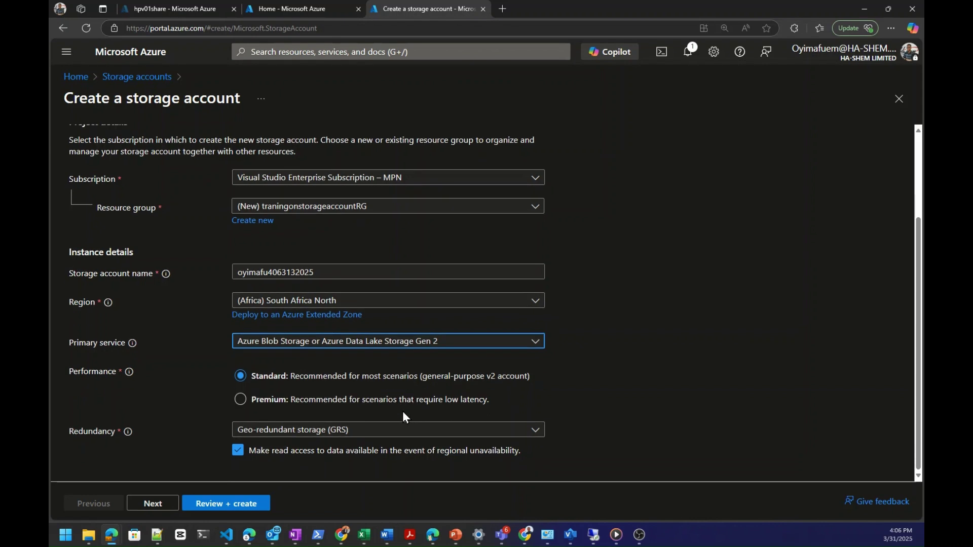
Select Locally-redundant storage (LRS) redundancy and move to Review + create for validation
{"action": "left_click", "coordinate": [271, 435]}
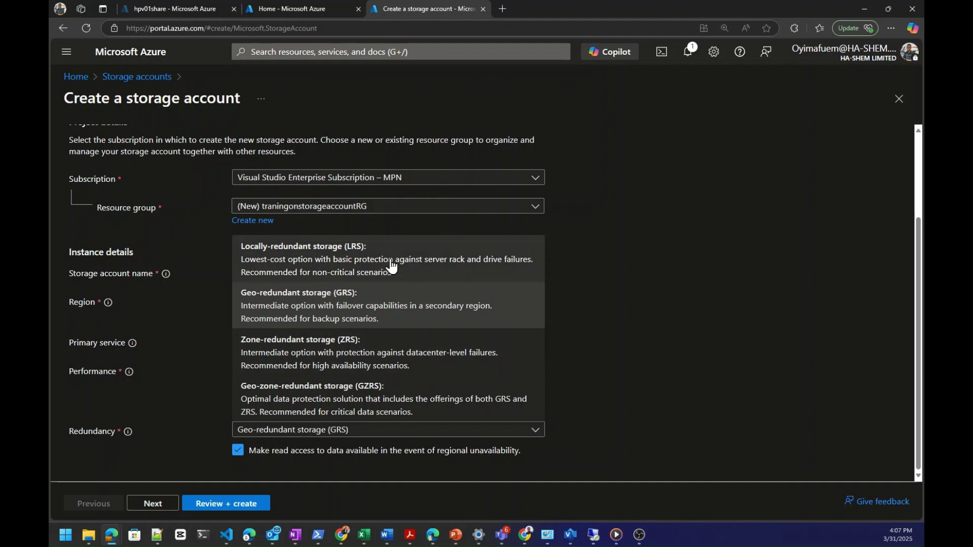
{"action": "left_click", "coordinate": [391, 265]}
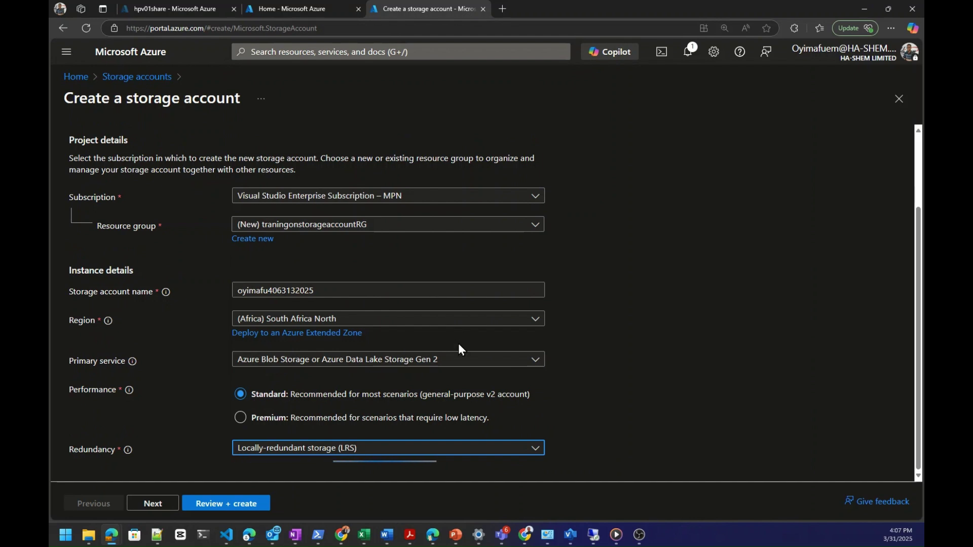
{"action": "left_click", "coordinate": [406, 450]}
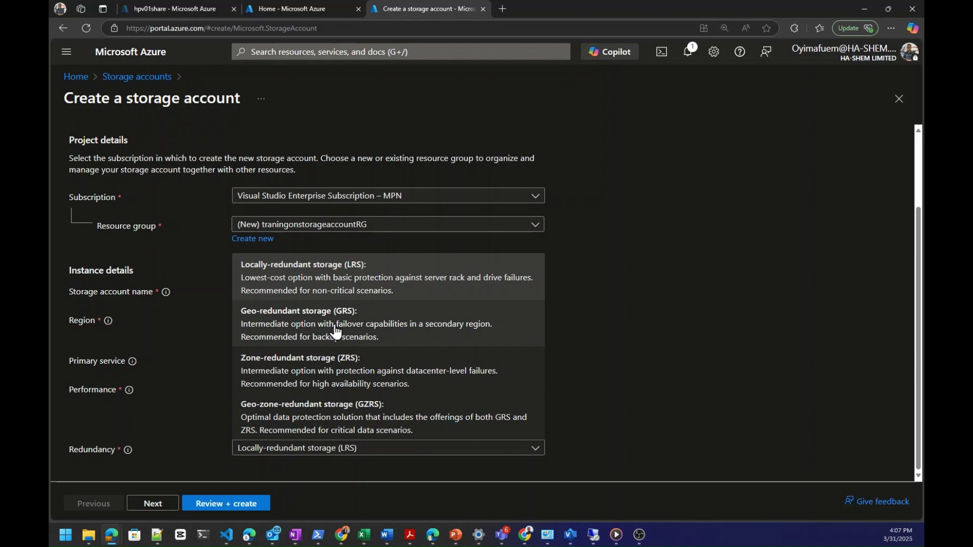
{"action": "left_click", "coordinate": [332, 292]}
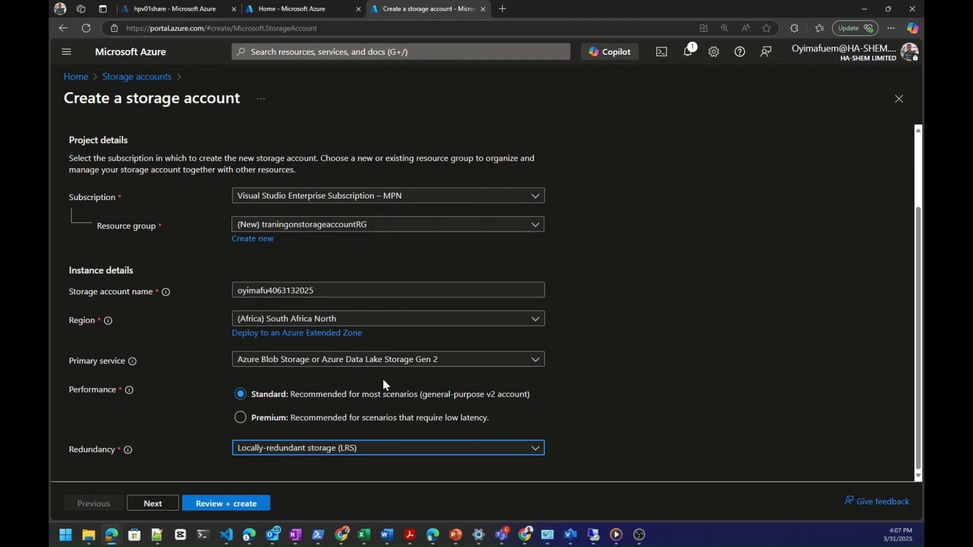
{"action": "left_click", "coordinate": [240, 503]}
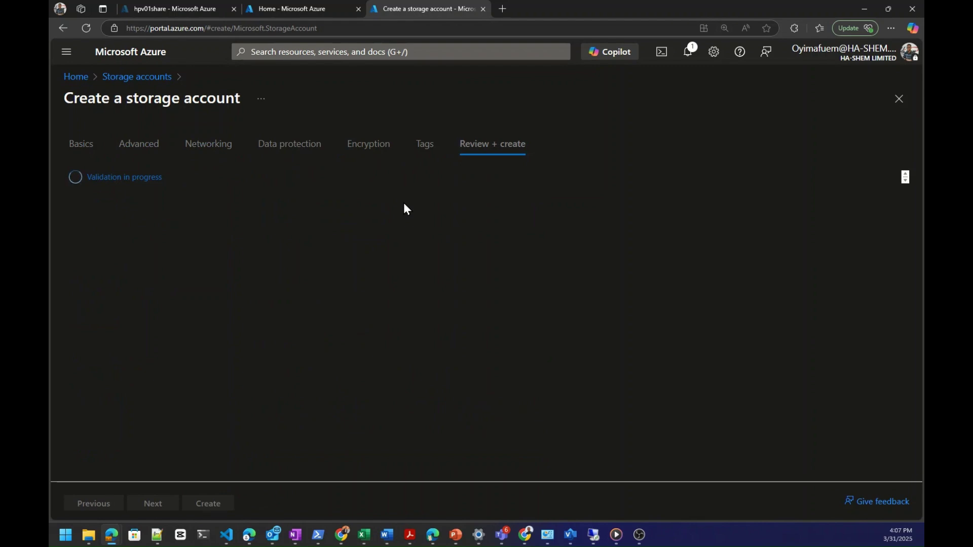
Zoom the browser page to 150%
{"action": "left_click", "coordinate": [892, 28]}
{"action": "left_click", "coordinate": [868, 99]}
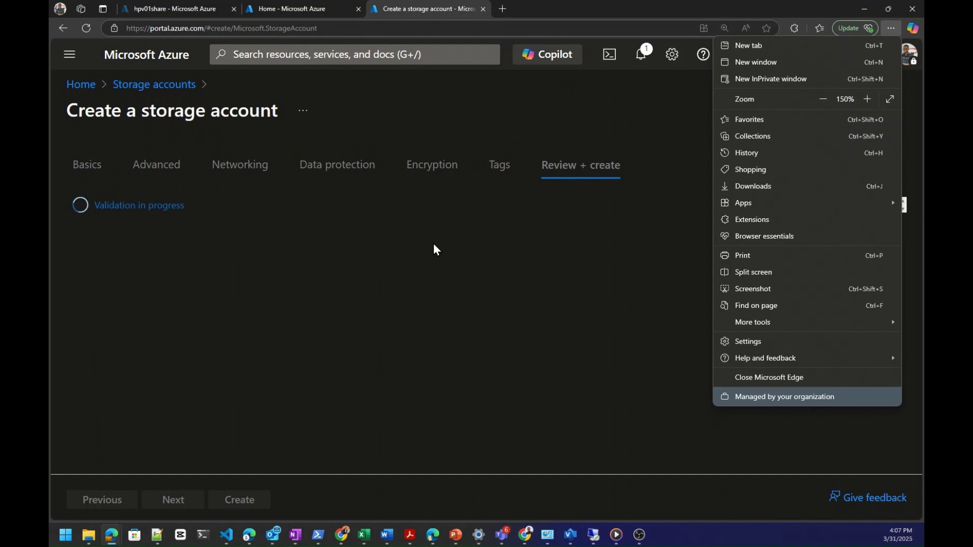
{"action": "left_click", "coordinate": [333, 282]}
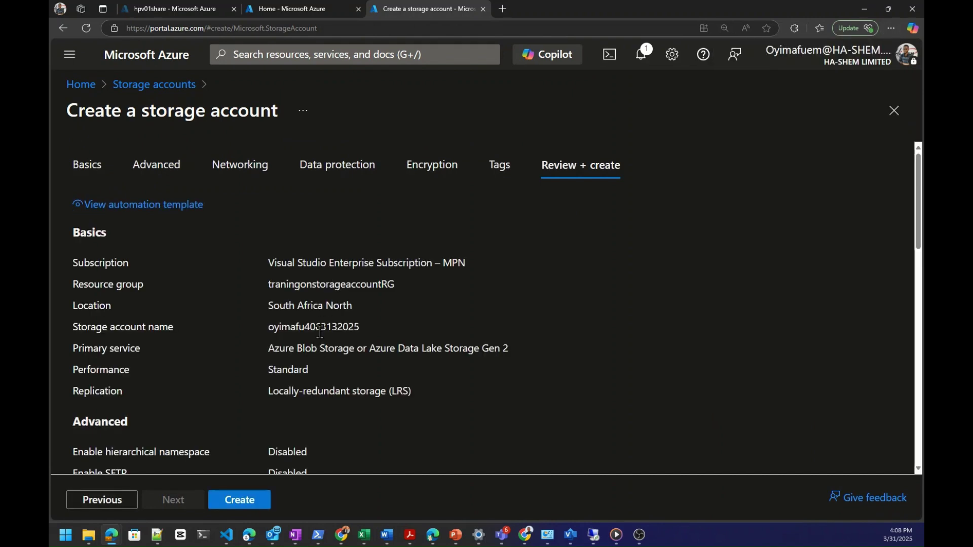
Scroll through the summary: Standard performance, LRS, South Africa North, advanced options disabled
{"action": "scroll", "coordinate": [321, 363], "scroll_direction": "down", "scroll_amount": 2}
{"action": "scroll", "coordinate": [321, 363], "scroll_direction": "up", "scroll_amount": 2}
{"action": "scroll", "coordinate": [321, 363], "scroll_direction": "down", "scroll_amount": 2}
{"action": "scroll", "coordinate": [320, 359], "scroll_direction": "down", "scroll_amount": 3}
{"action": "scroll", "coordinate": [320, 360], "scroll_direction": "up", "scroll_amount": 4}
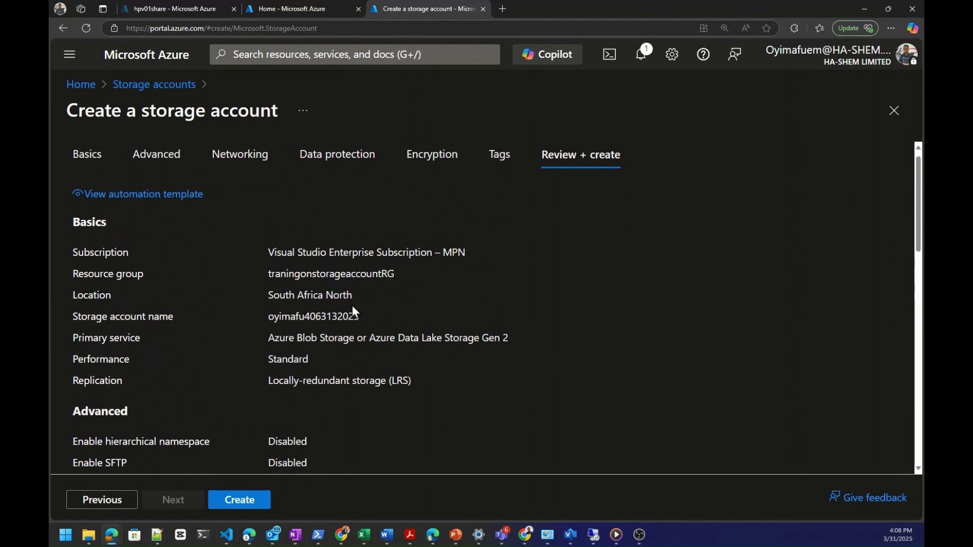
{"action": "scroll", "coordinate": [306, 375], "scroll_direction": "down", "scroll_amount": 1}
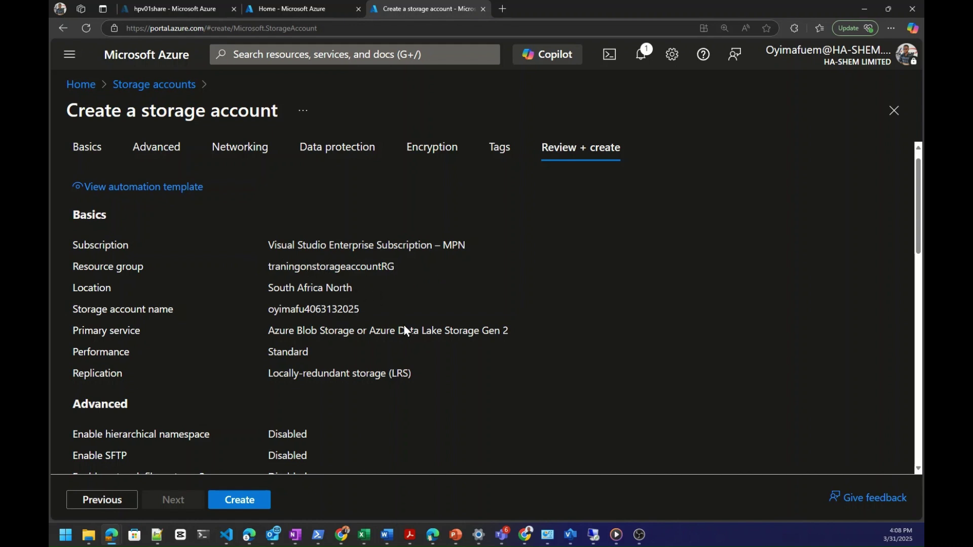
{"action": "scroll", "coordinate": [409, 348], "scroll_direction": "down", "scroll_amount": 1}
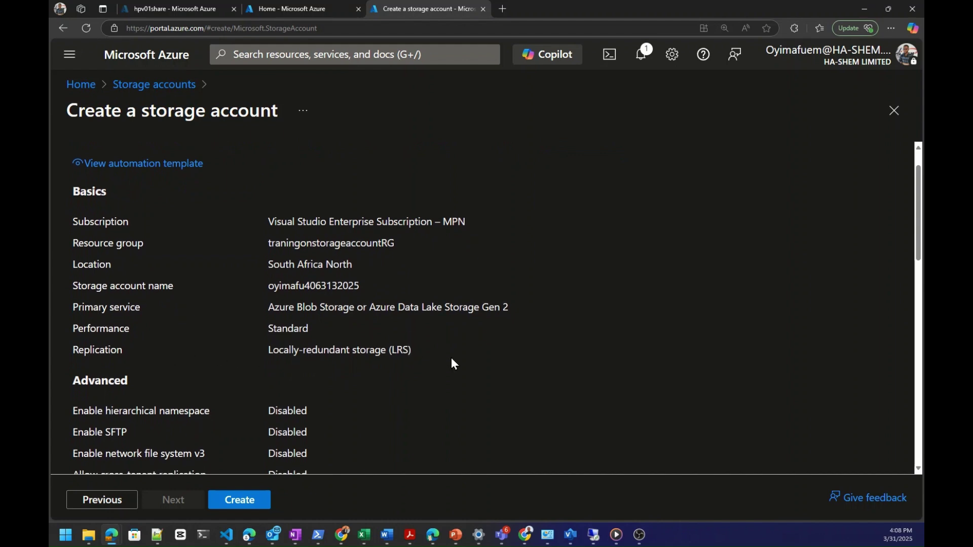
{"action": "scroll", "coordinate": [453, 364], "scroll_direction": "down", "scroll_amount": 1}
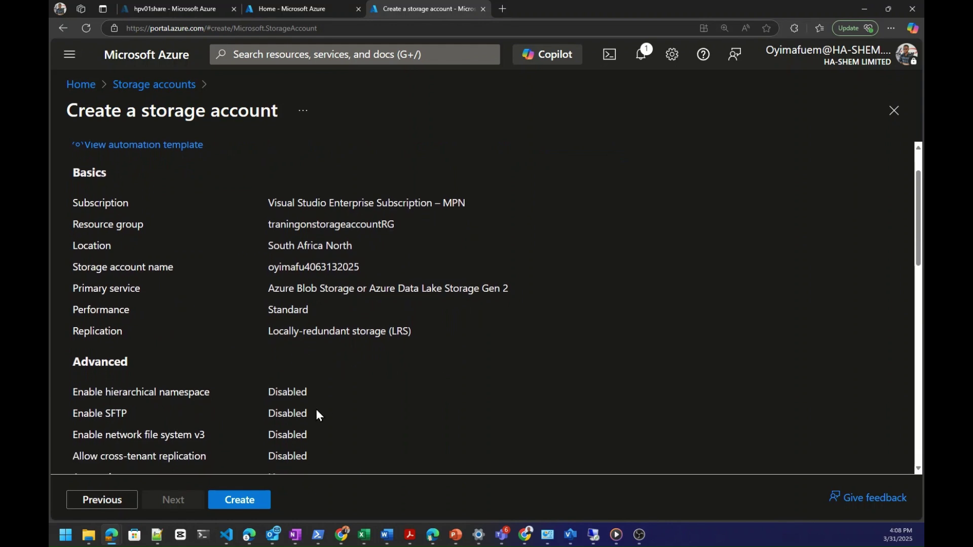
Create the storage account and wait for the deployment to complete
{"action": "left_click", "coordinate": [255, 504]}
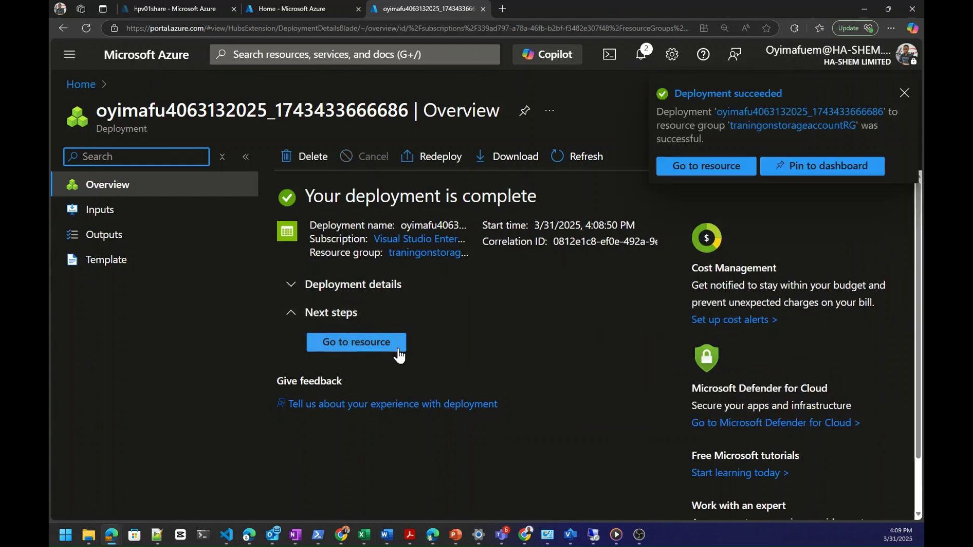
Open the new storage account and review its properties: Hot tier, TLS 1.2, large file shares
{"action": "left_click", "coordinate": [387, 344]}
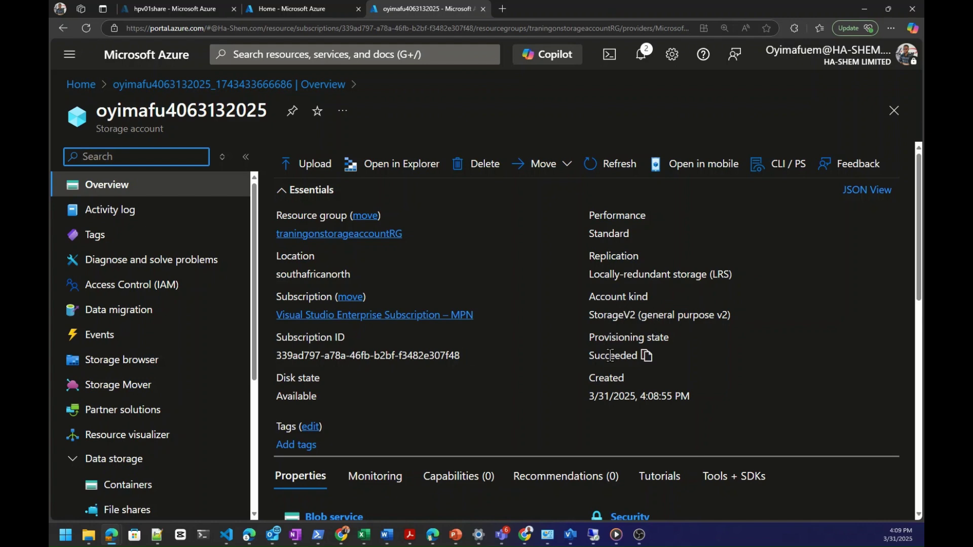
{"action": "scroll", "coordinate": [417, 393], "scroll_direction": "down", "scroll_amount": 3}
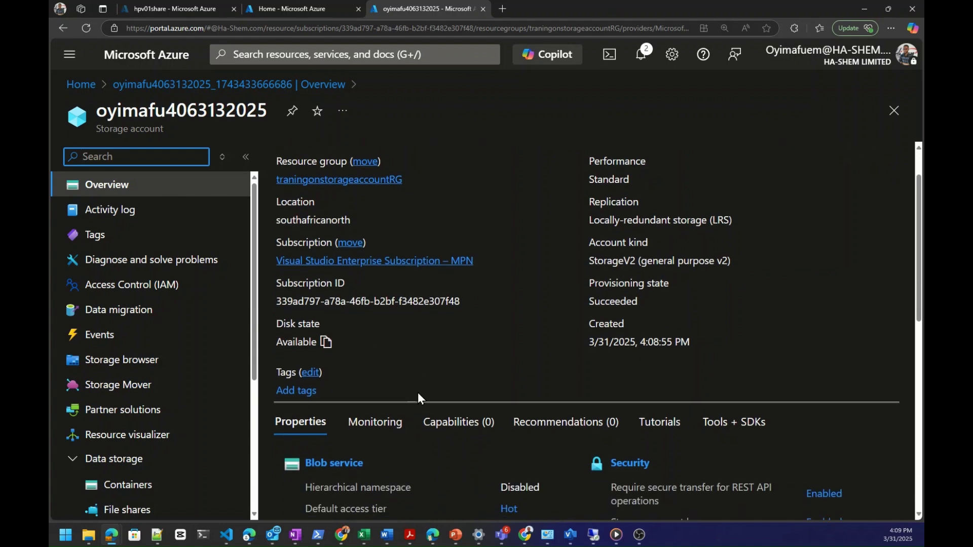
{"action": "scroll", "coordinate": [419, 395], "scroll_direction": "down", "scroll_amount": 3}
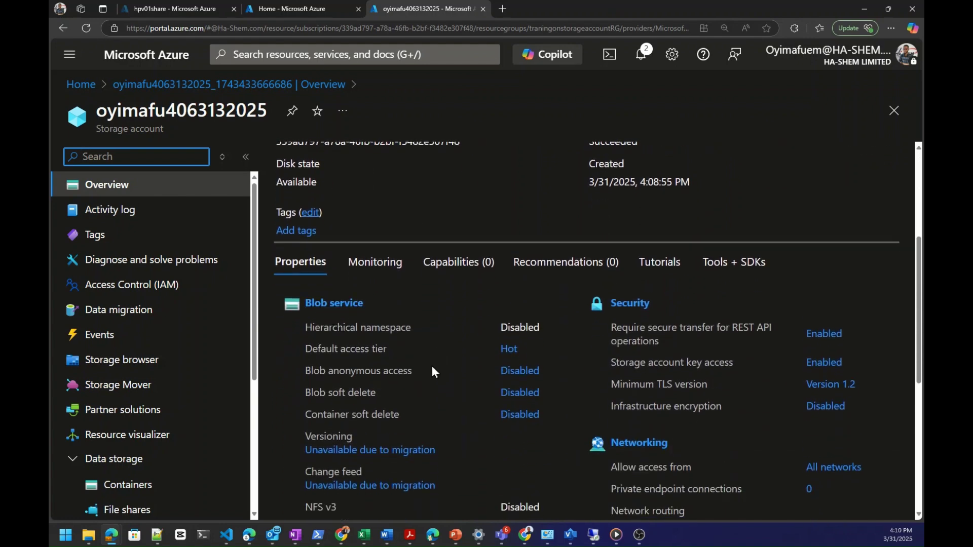
{"action": "scroll", "coordinate": [420, 412], "scroll_direction": "down", "scroll_amount": 1}
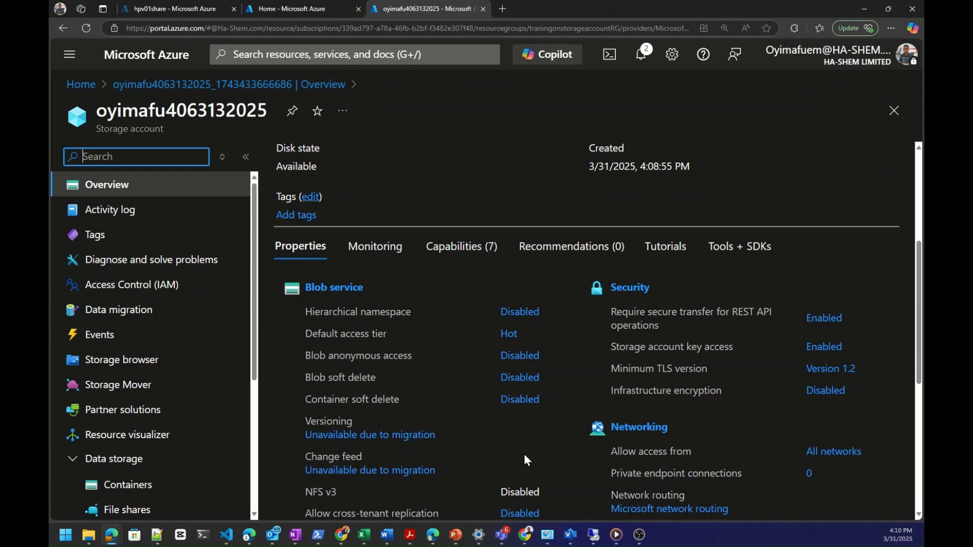
{"action": "scroll", "coordinate": [525, 455], "scroll_direction": "down", "scroll_amount": 2}
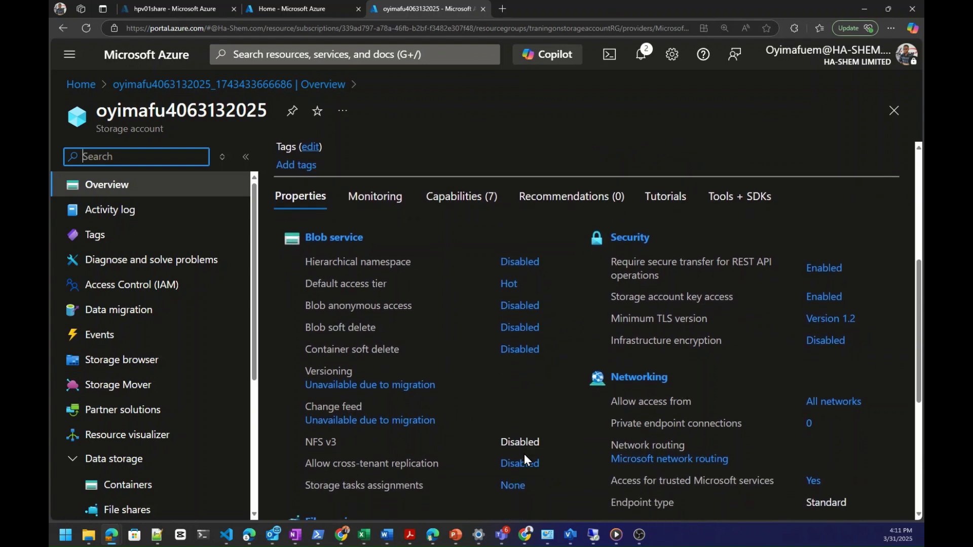
{"action": "scroll", "coordinate": [525, 457], "scroll_direction": "down", "scroll_amount": 1}
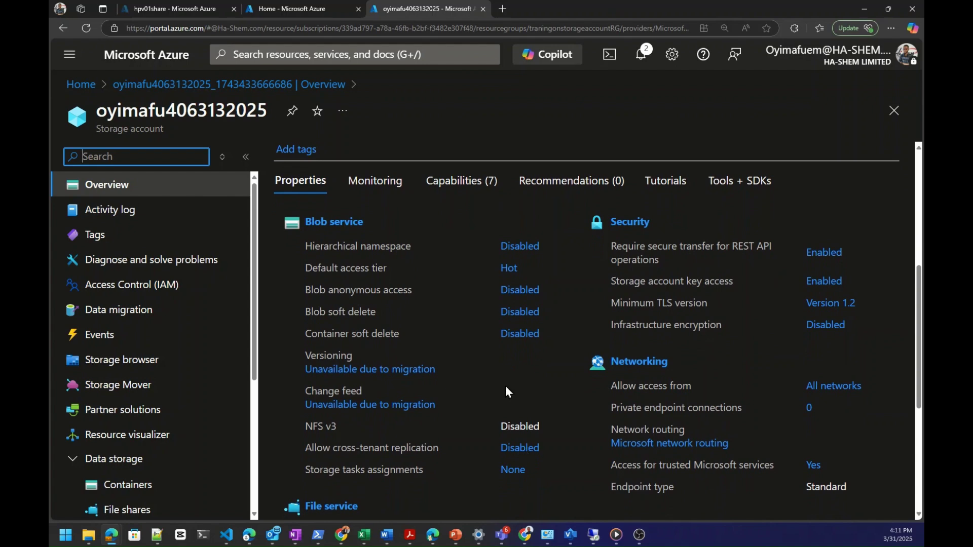
{"action": "scroll", "coordinate": [506, 387], "scroll_direction": "down", "scroll_amount": 2}
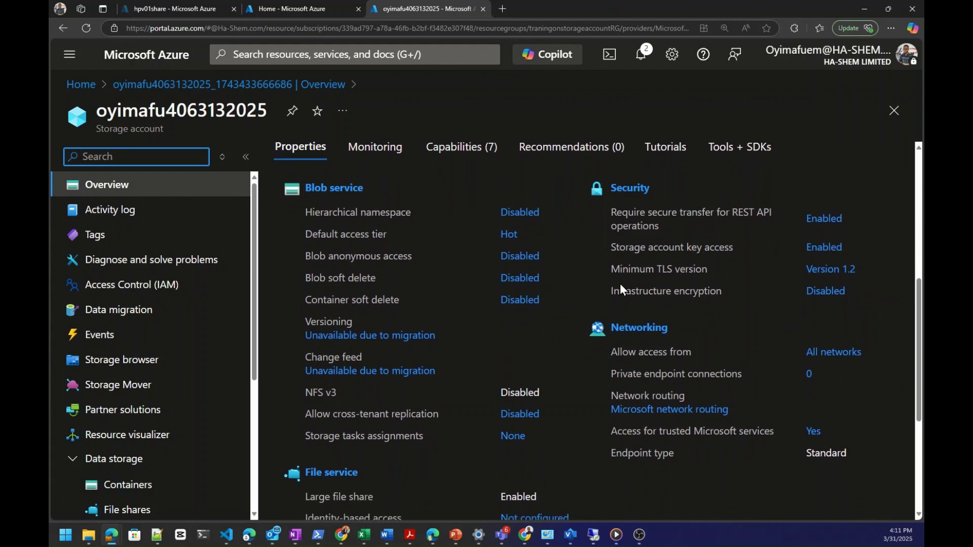
{"action": "scroll", "coordinate": [690, 346], "scroll_direction": "down", "scroll_amount": 2}
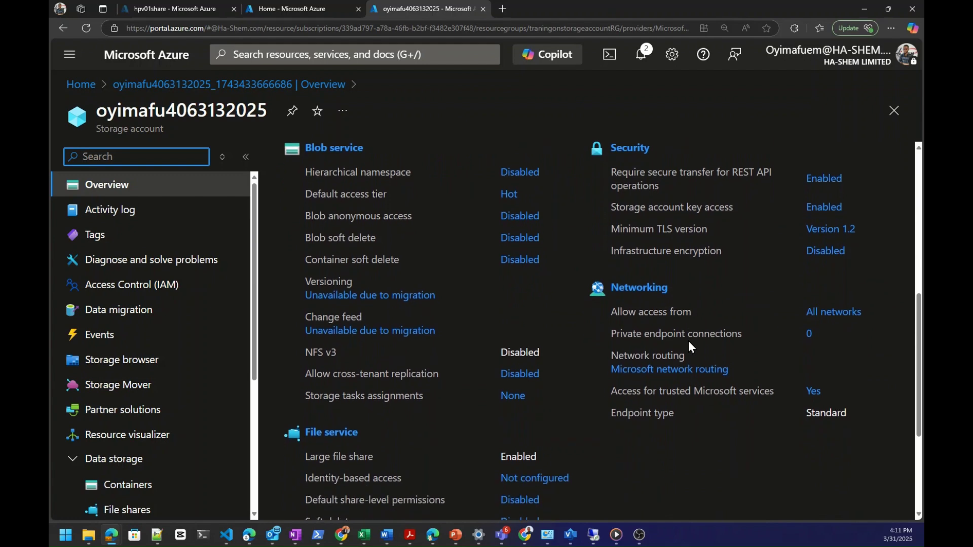
{"action": "scroll", "coordinate": [689, 343], "scroll_direction": "down", "scroll_amount": 5}
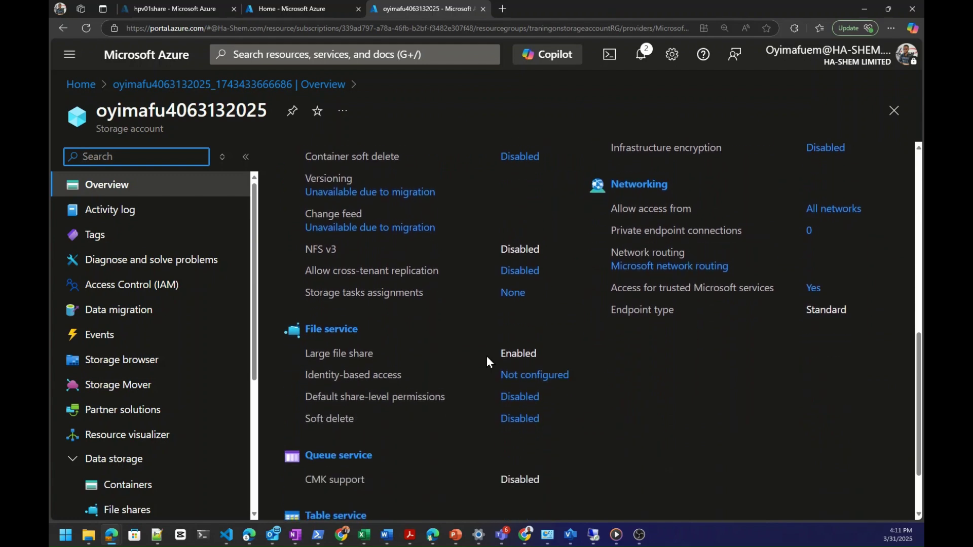
{"action": "scroll", "coordinate": [95, 382], "scroll_direction": "down", "scroll_amount": 3}
Open Containers under Data storage, showing only the private $logs container
{"action": "left_click", "coordinate": [96, 383]}
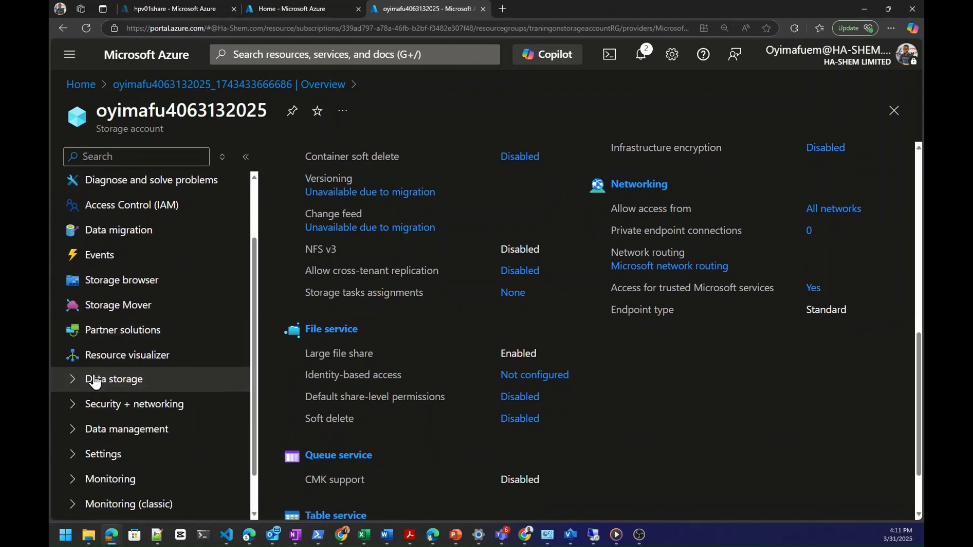
{"action": "scroll", "coordinate": [96, 383], "scroll_direction": "down", "scroll_amount": 2}
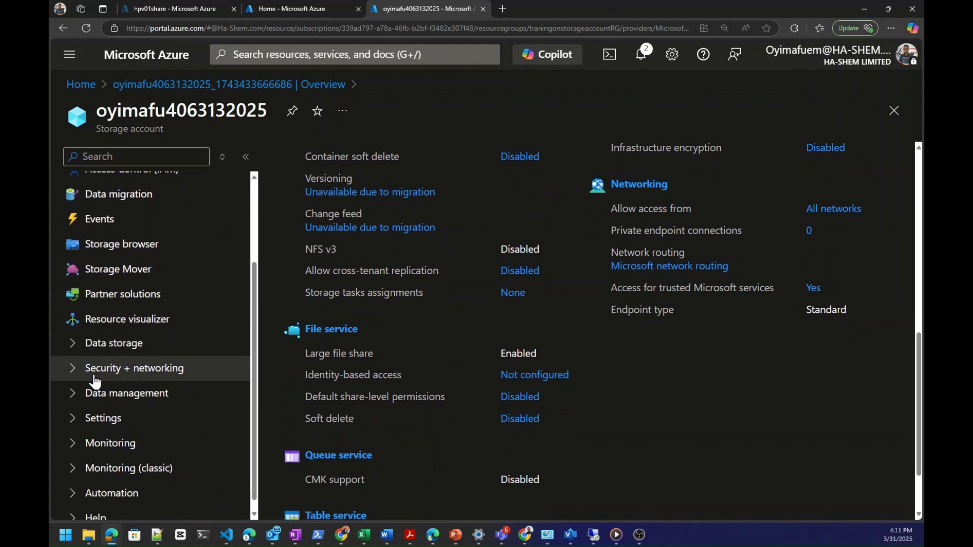
{"action": "left_click", "coordinate": [74, 350]}
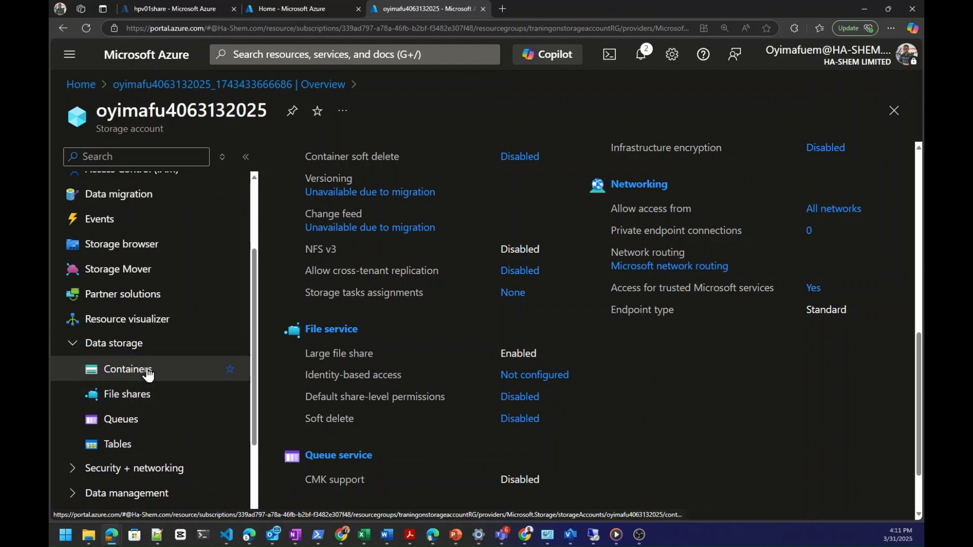
{"action": "left_click", "coordinate": [109, 375]}
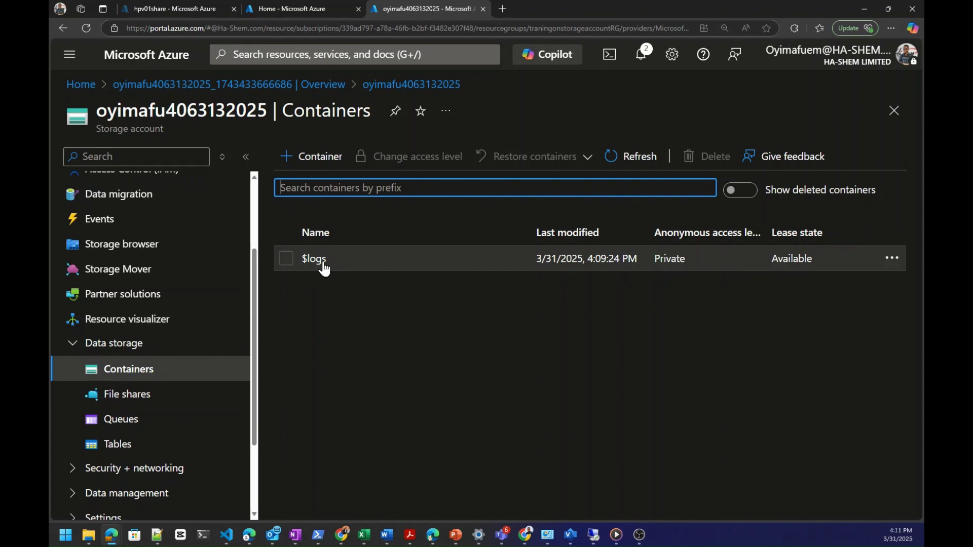
Start a new container and name it 'filedump' in lowercase
{"action": "left_click", "coordinate": [321, 163]}
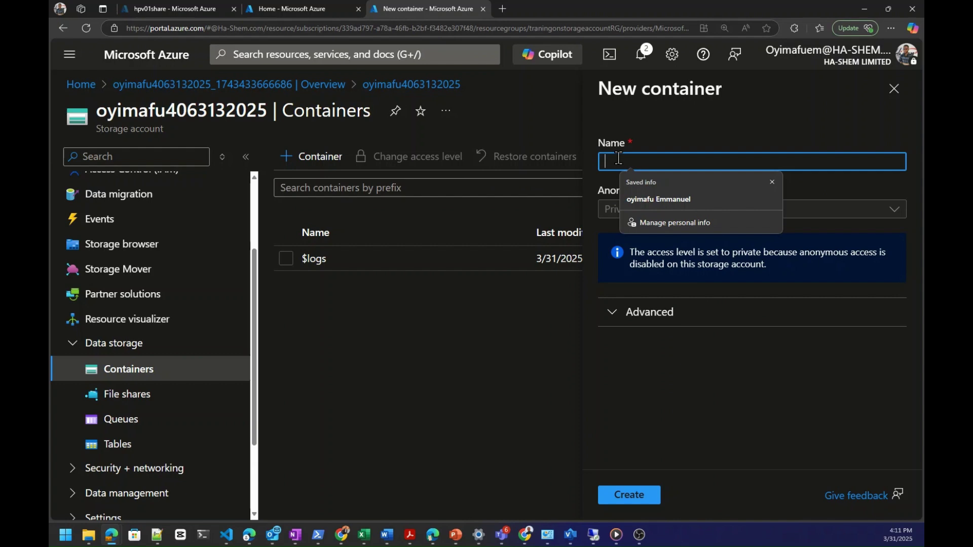
{"action": "type", "text": "FIles"}
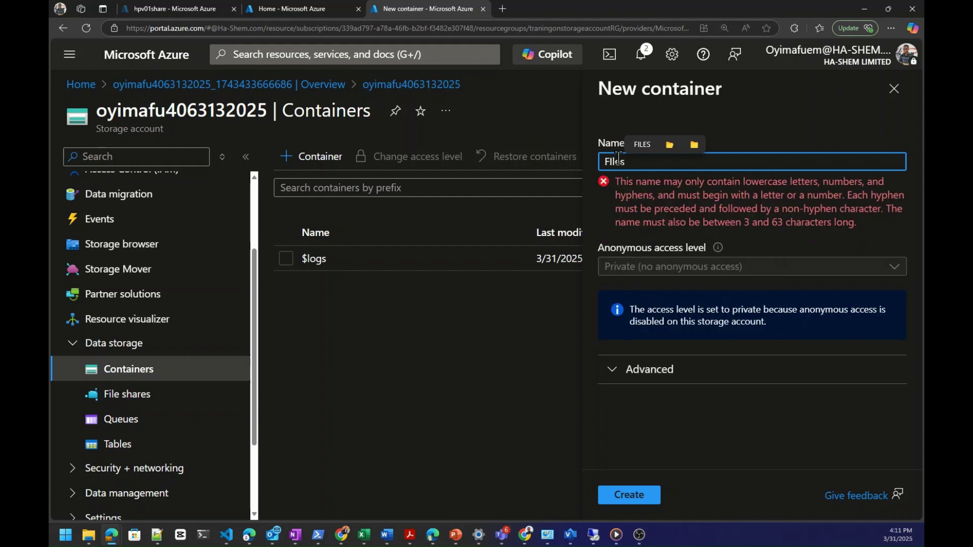
{"action": "key", "text": "BackSpace"}
{"action": "type", "text": "DUmp"}
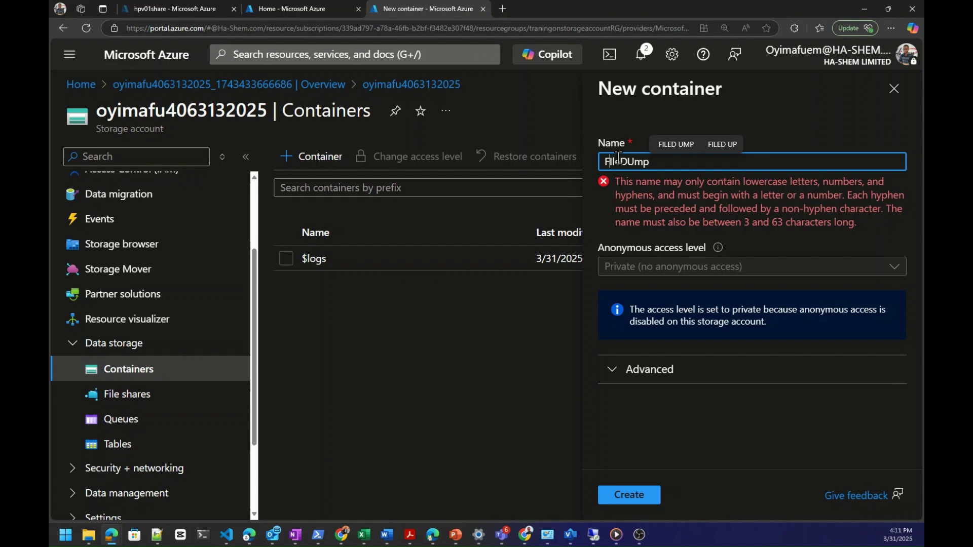
{"action": "key", "text": "BackSpace"}
{"action": "type", "text": "f"}
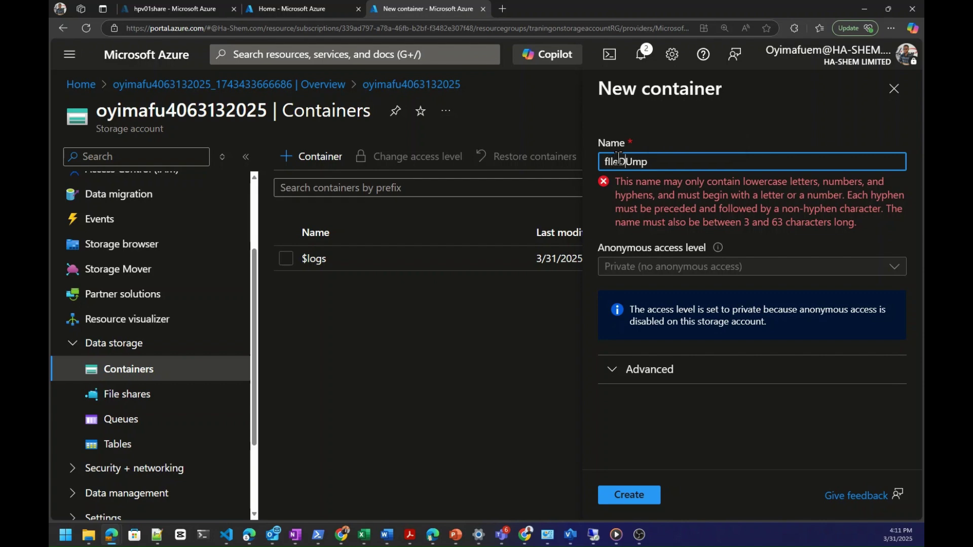
{"action": "key", "text": "Delete"}
{"action": "key", "text": "Delete"}
{"action": "type", "text": "du"}
{"action": "key", "text": "BackSpace"}
{"action": "key", "text": "BackSpace"}
{"action": "key", "text": "BackSpace"}
{"action": "key", "text": "BackSpace"}
{"action": "key", "text": "BackSpace"}
{"action": "key", "text": "BackSpace"}
{"action": "key", "text": "BackSpace"}
{"action": "key", "text": "BackSpace"}
{"action": "double_click", "coordinate": [724, 144]}
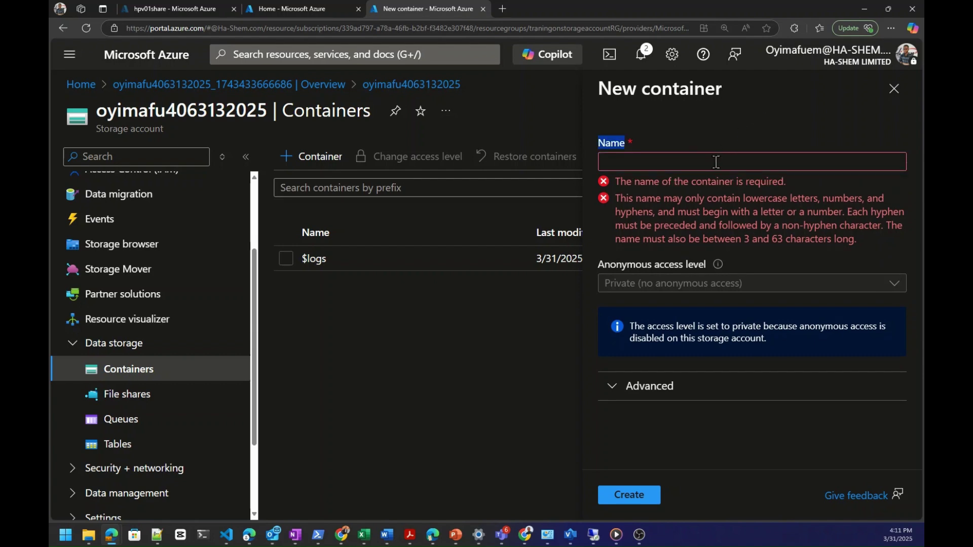
{"action": "left_click", "coordinate": [716, 162]}
{"action": "type", "text": "filedump"}
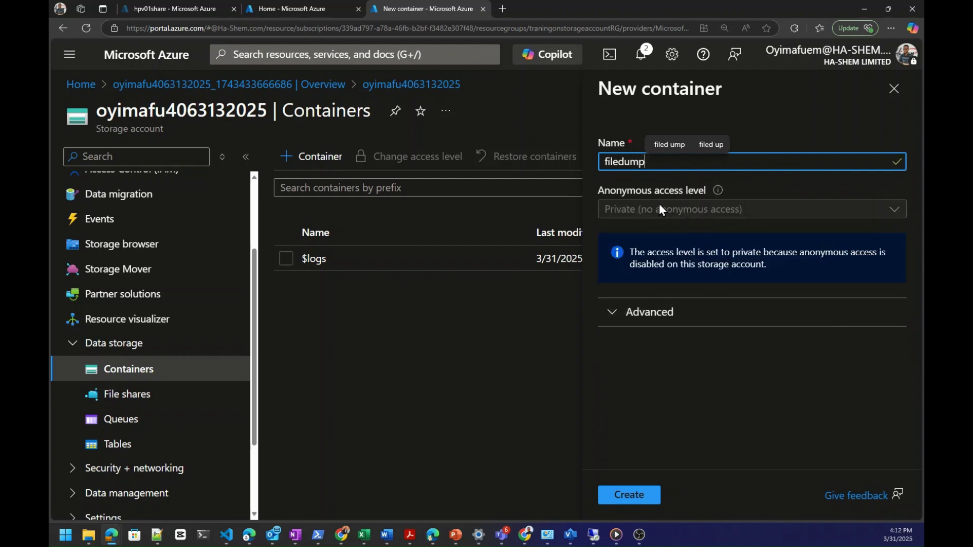
{"action": "left_click", "coordinate": [736, 219]}
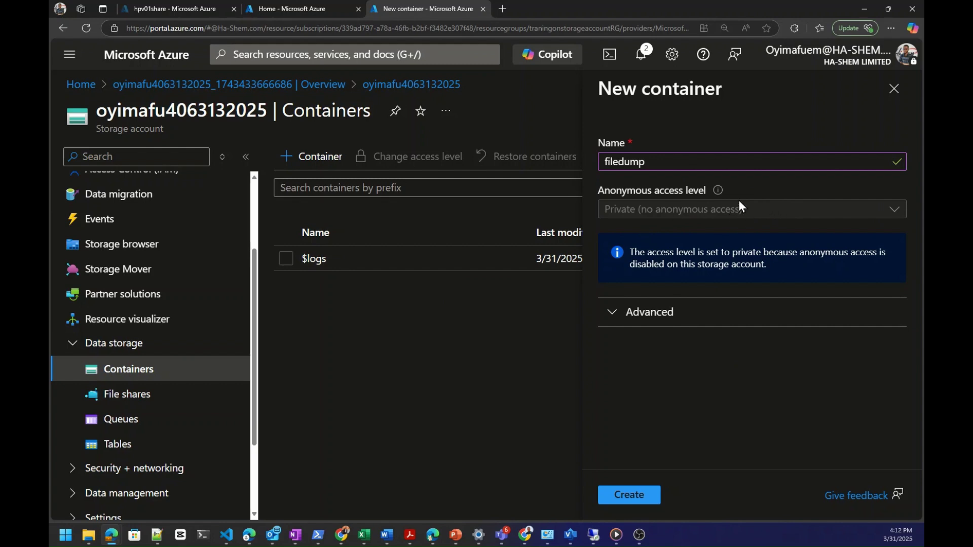
Check the advanced options, apply no encryption scope, and create the private container
{"action": "left_click", "coordinate": [619, 324]}
{"action": "scroll", "coordinate": [701, 398], "scroll_direction": "down", "scroll_amount": 1}
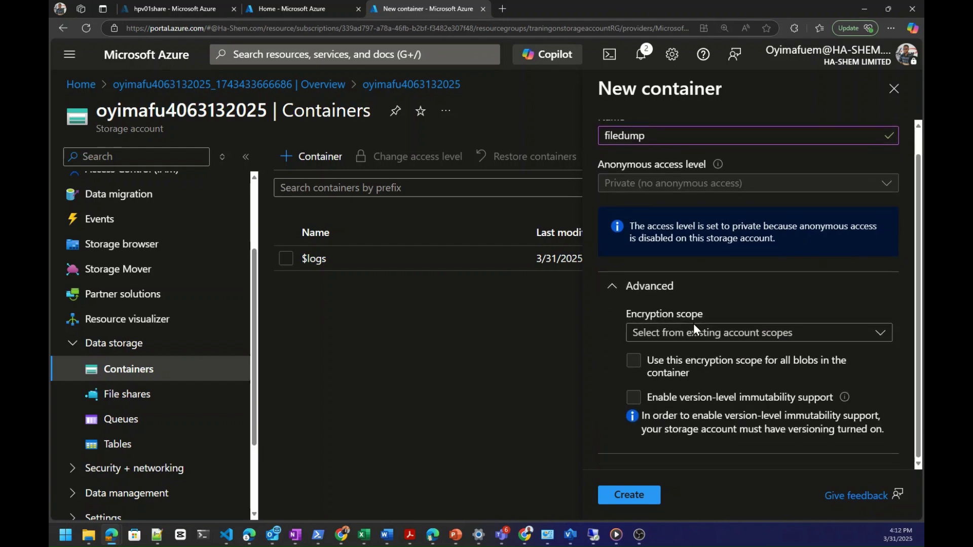
{"action": "left_click", "coordinate": [709, 334]}
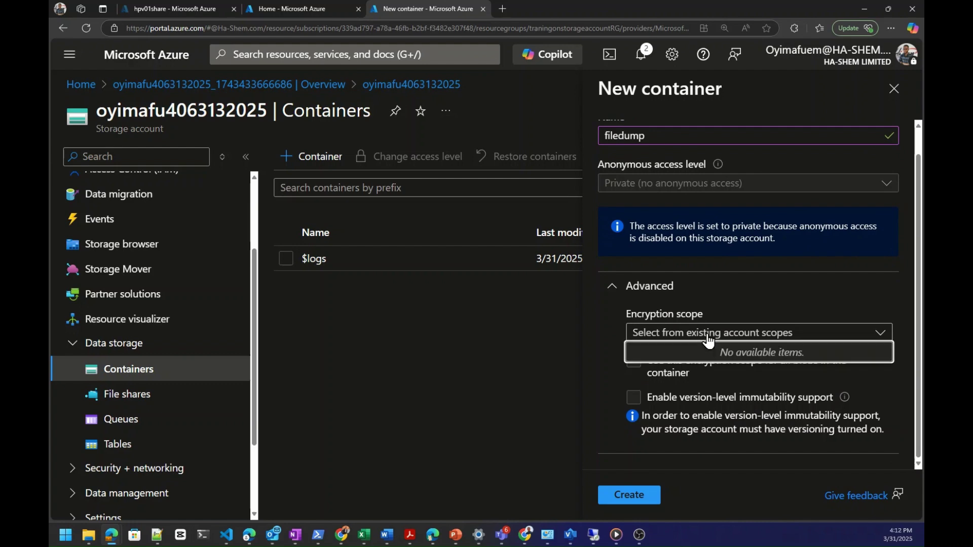
{"action": "left_click", "coordinate": [708, 336]}
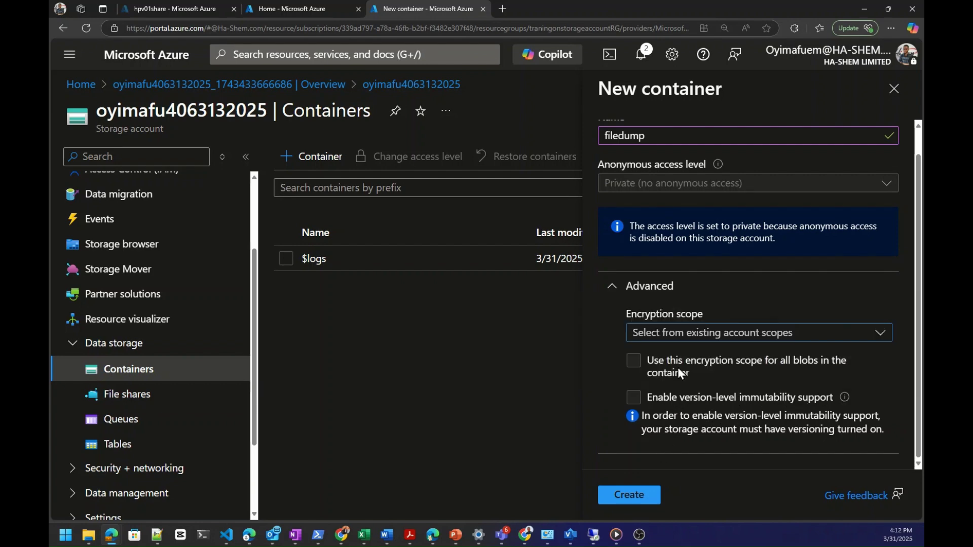
{"action": "left_click", "coordinate": [630, 498]}
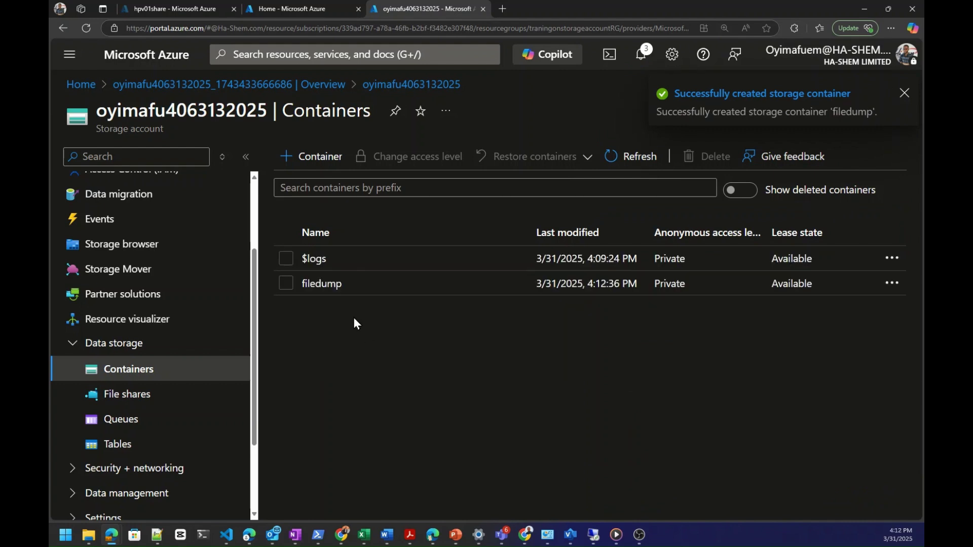
Open filedump and upload one file picked from the Downloads folder as a blob
{"action": "left_click", "coordinate": [337, 286]}
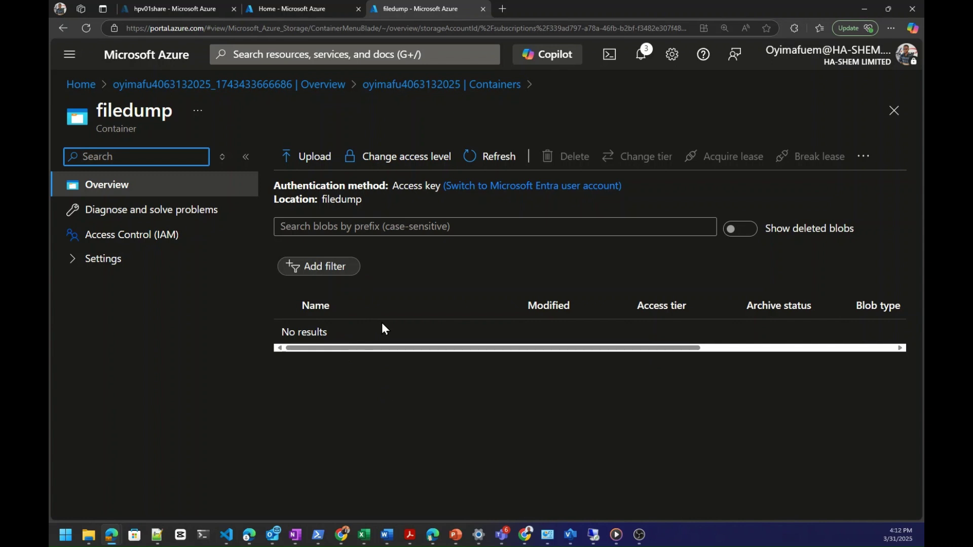
{"action": "left_click", "coordinate": [309, 165]}
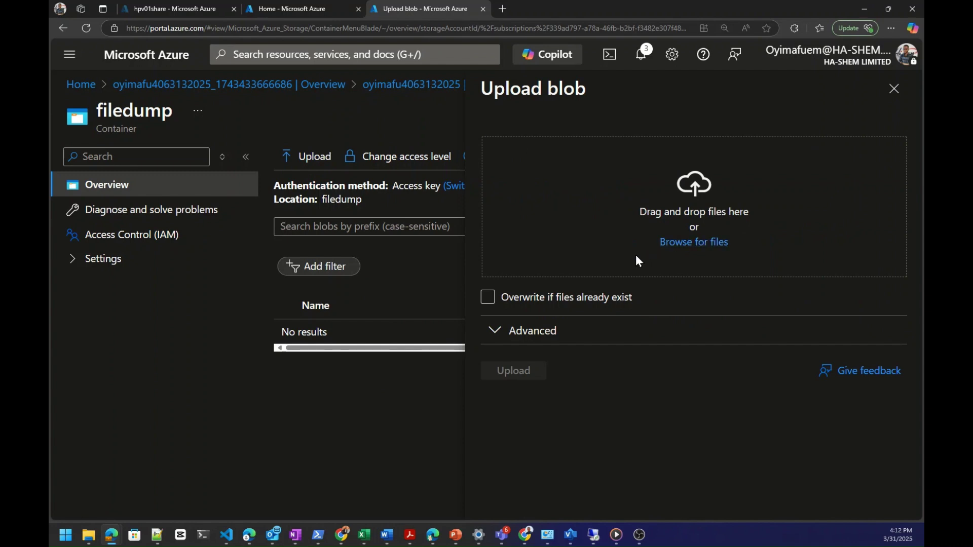
{"action": "left_click", "coordinate": [682, 245]}
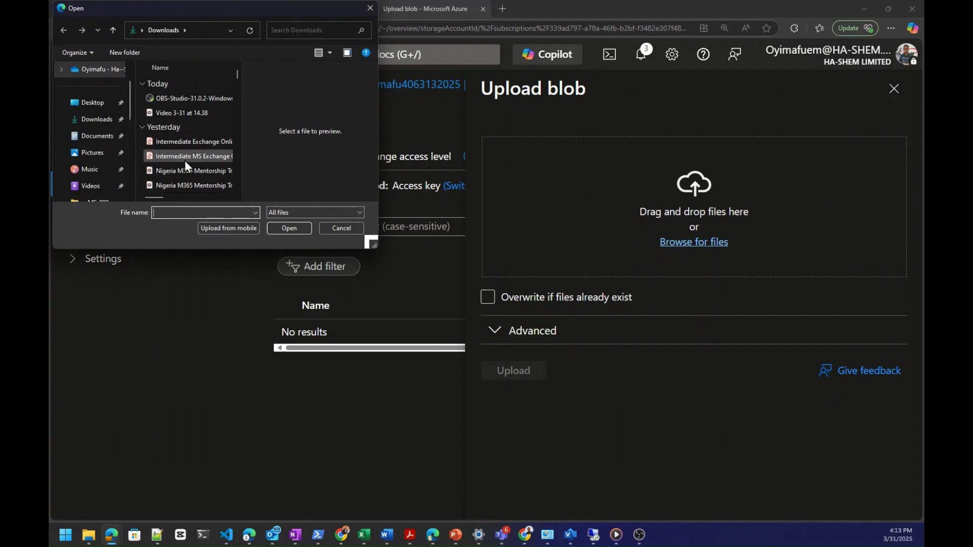
{"action": "scroll", "coordinate": [184, 160], "scroll_direction": "down", "scroll_amount": 5}
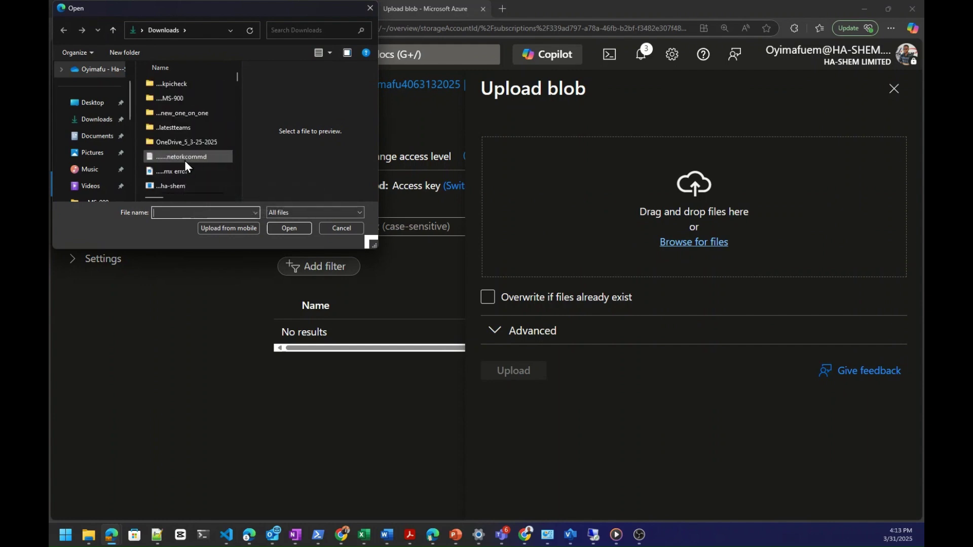
{"action": "left_click", "coordinate": [176, 183]}
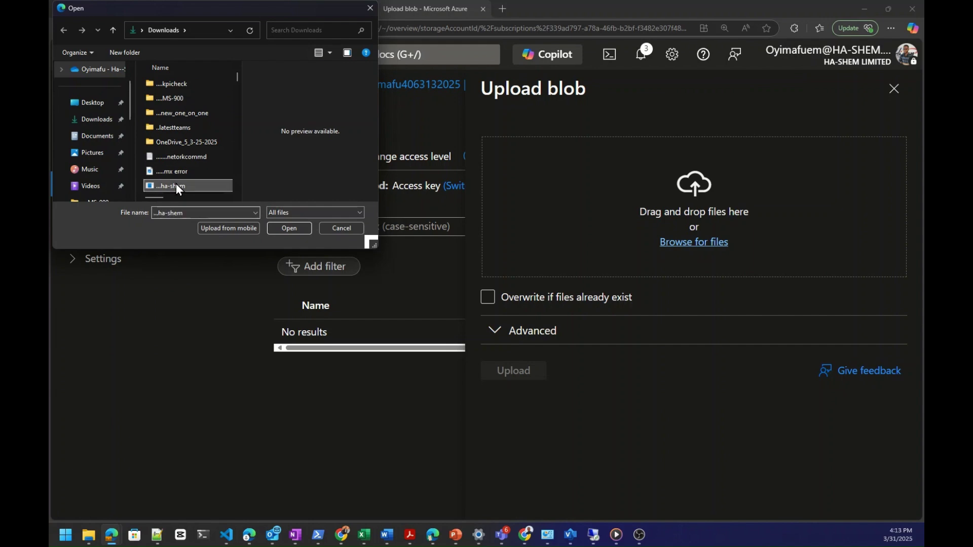
{"action": "left_click", "coordinate": [294, 226]}
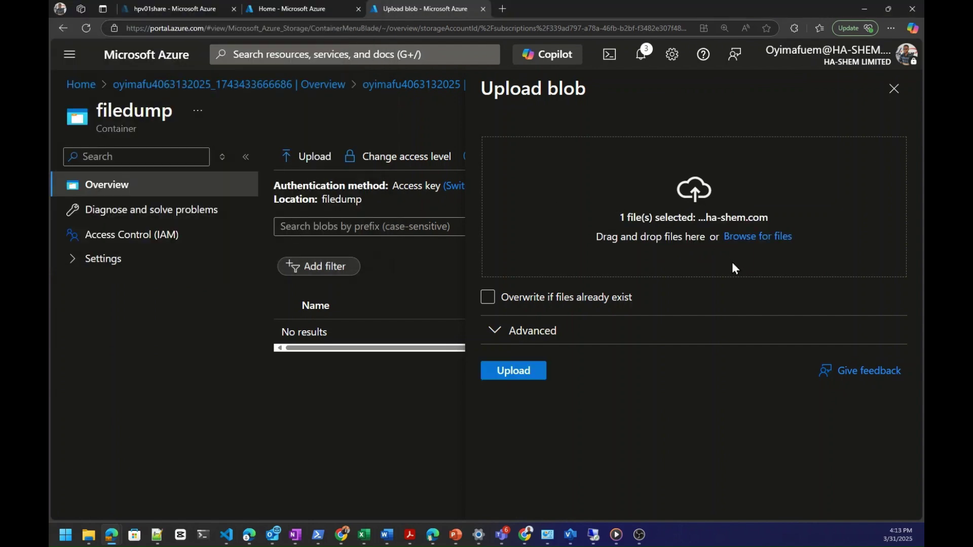
{"action": "left_click", "coordinate": [518, 371]}
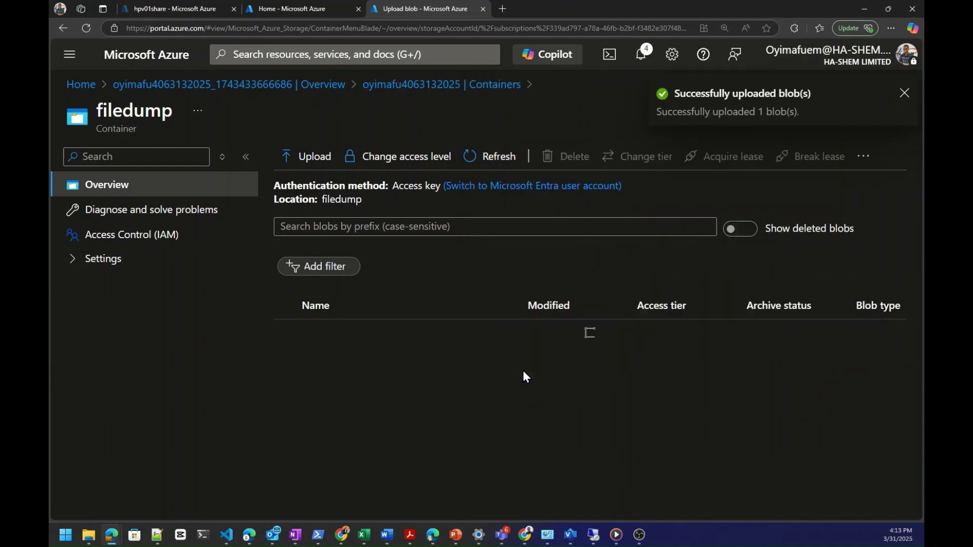